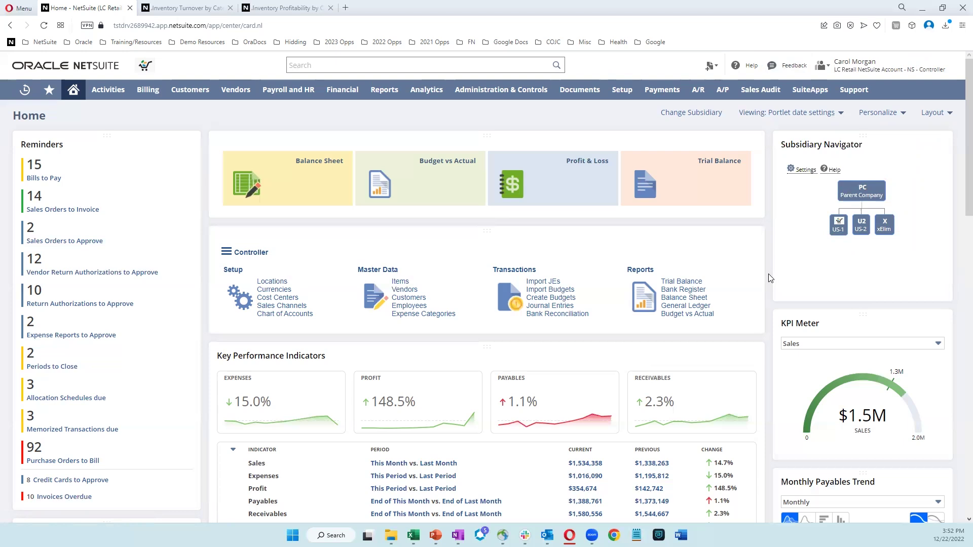
- Filter the Home dashboard to US-1, then back to PC Parent Company, showing $1.5M sales
left_click(838, 230)
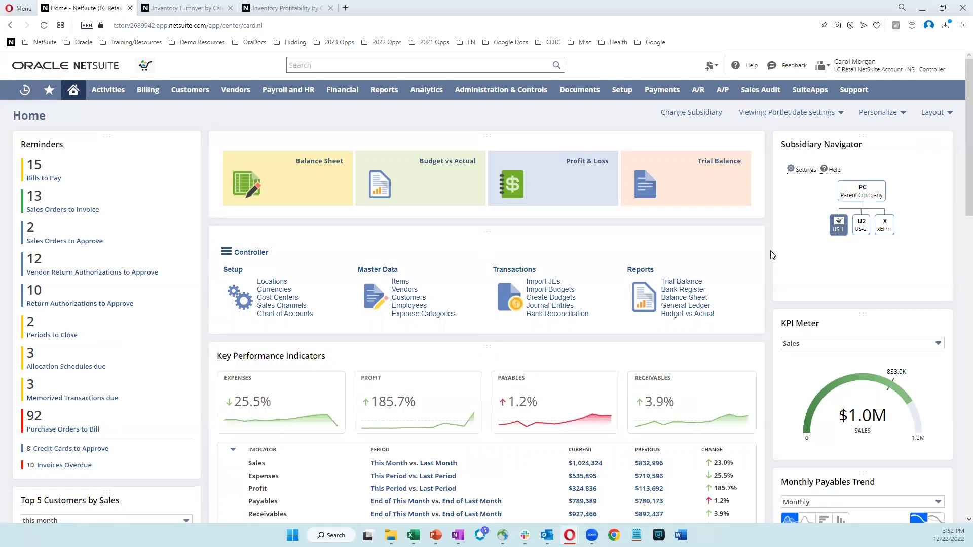
left_click(850, 198)
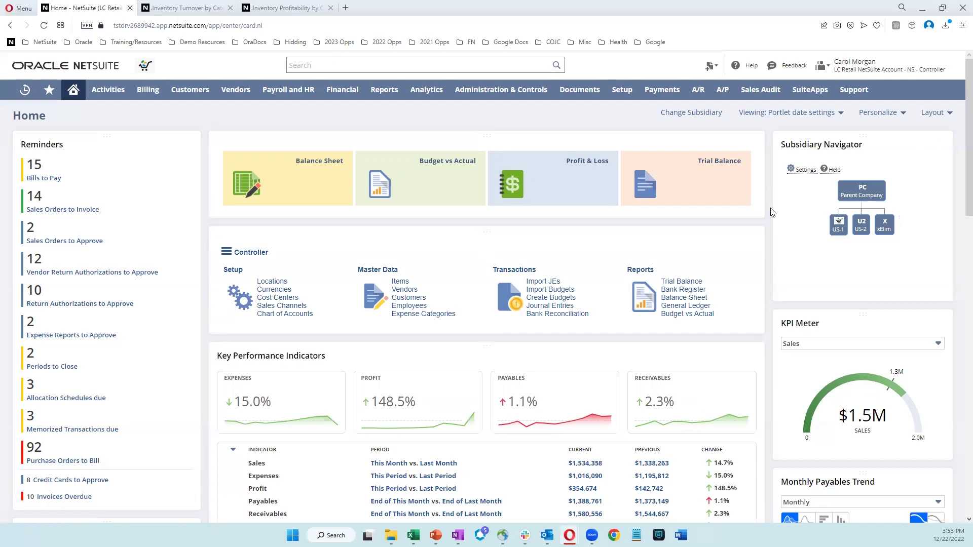
- Open the Income Statement from the $354,674 Profit KPI and highlight Net Income and the expense rows
scroll(771, 212, "down", 2)
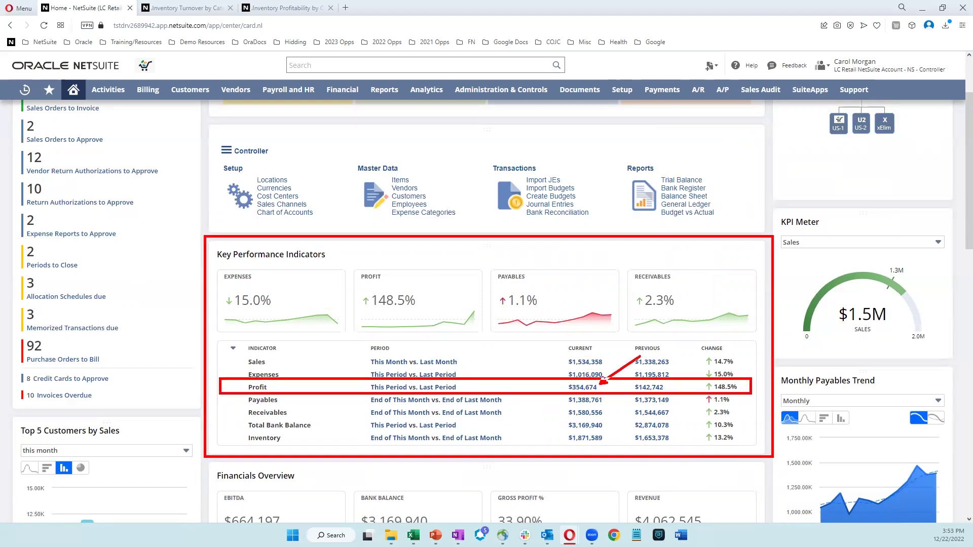
left_click(579, 388)
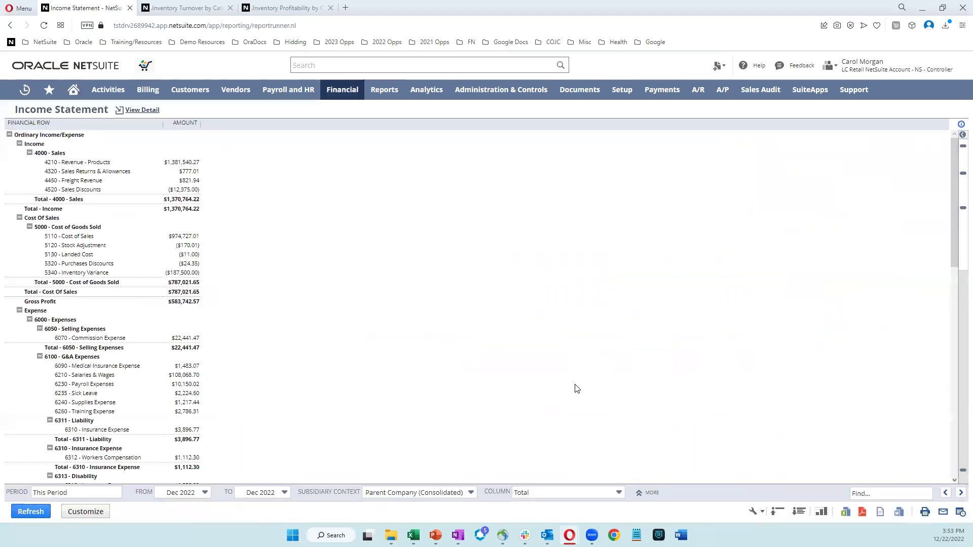
scroll(362, 272, "down", 15)
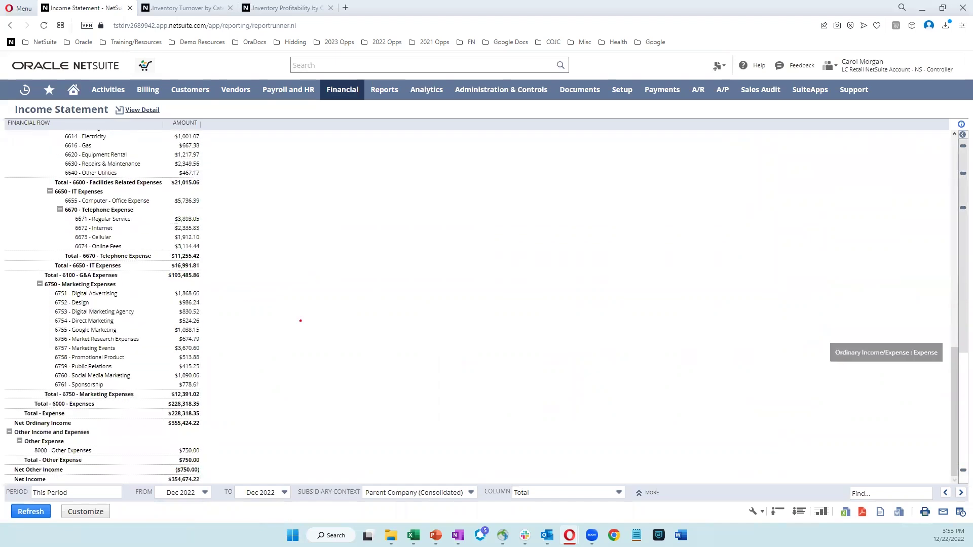
left_click_drag(204, 477, 268, 440)
mouse_move(22, 132)
left_mouse_down()
mouse_move(101, 134)
mouse_move(193, 172)
mouse_move(243, 336)
mouse_move(252, 382)
mouse_move(239, 391)
left_mouse_up()
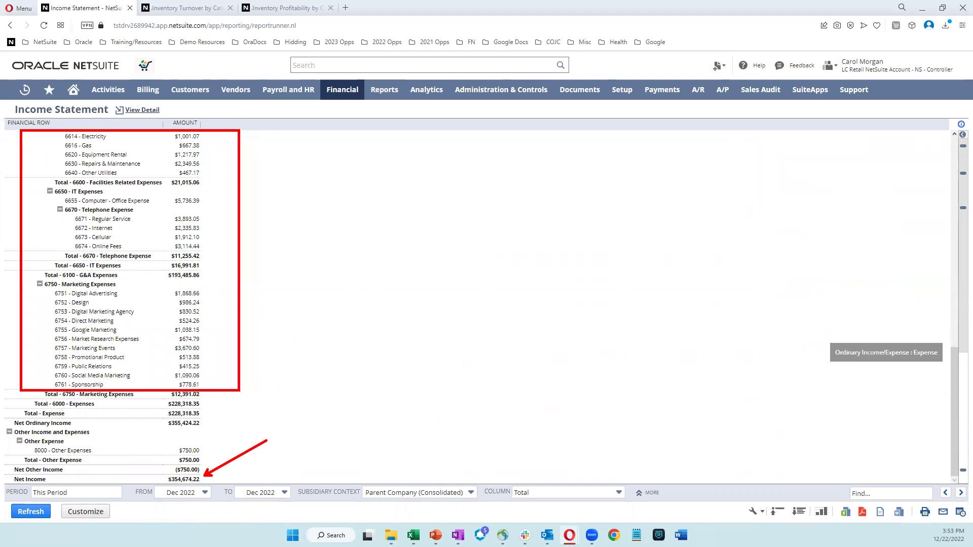
key("Escape")
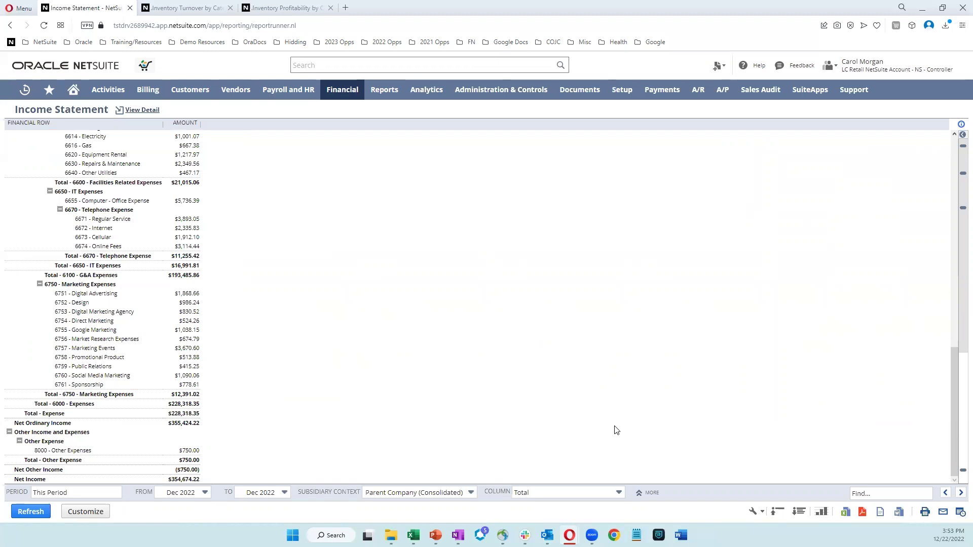
- Refresh the Income Statement with Business Channel columns: Stores, Amazon, E-Commerce, Walmart.com and total
left_click(619, 495)
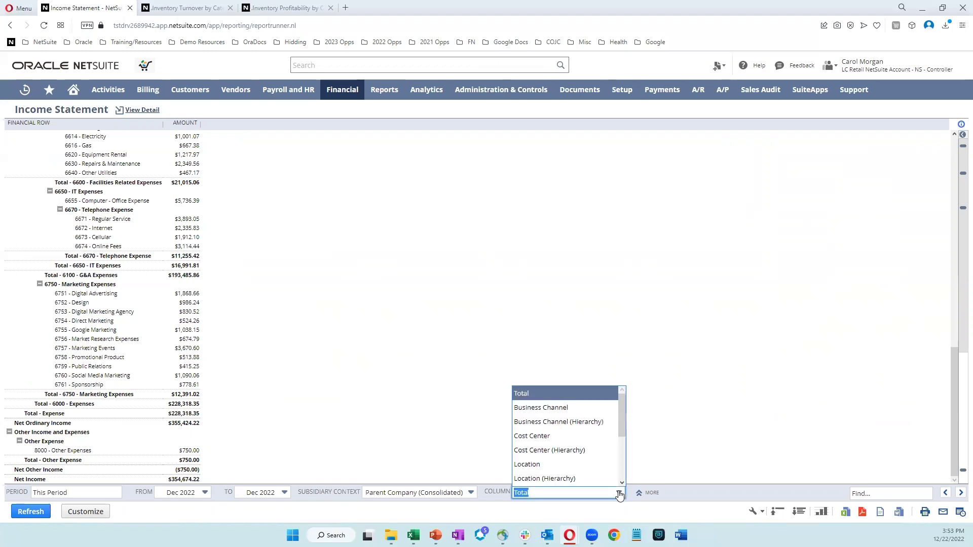
left_click(562, 409)
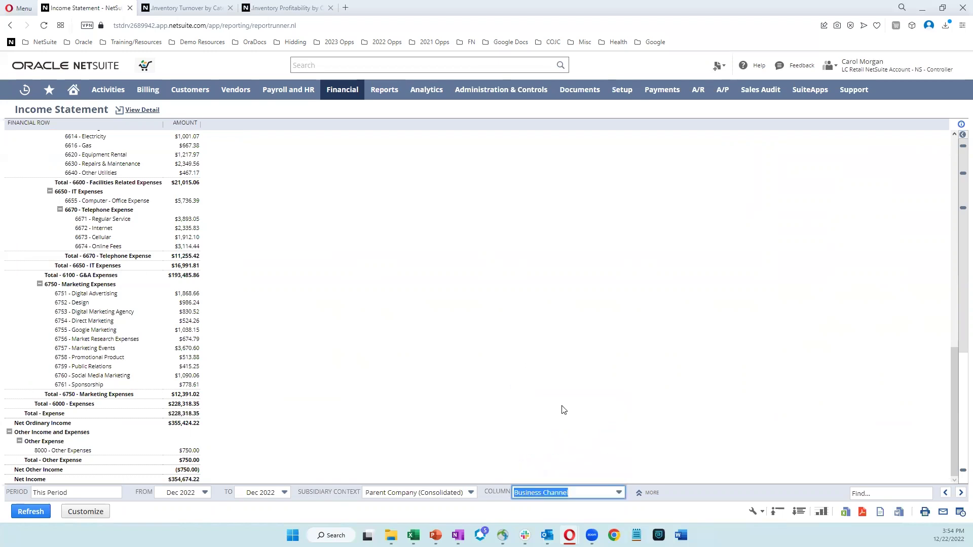
left_click(32, 512)
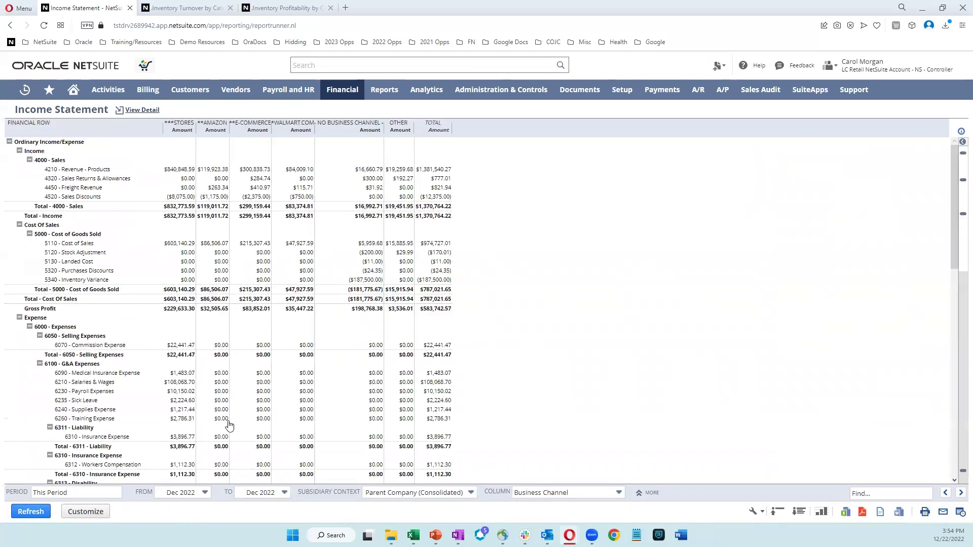
scroll(495, 375, "down", 10)
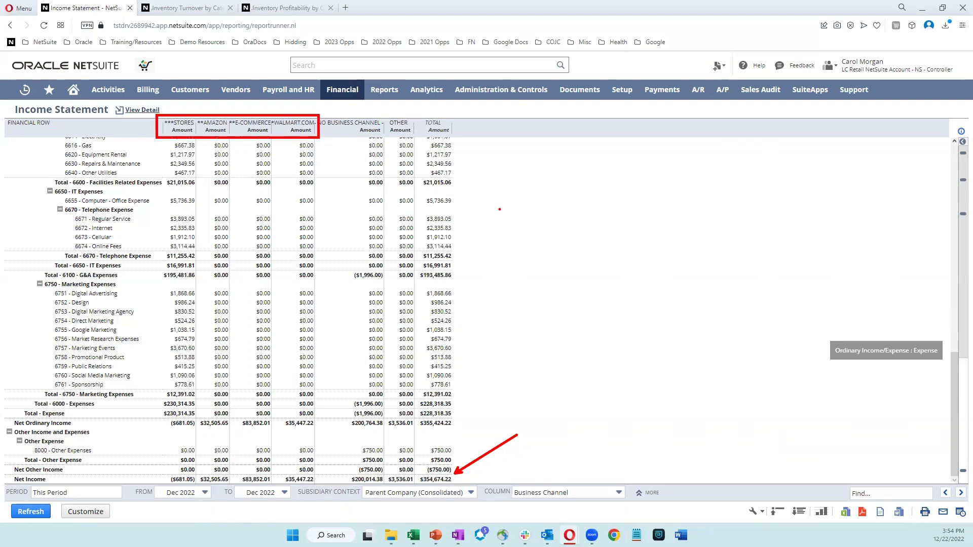
- Rerun the Income Statement by Accounting Period for Last Fiscal Year, Jan–Dec 2021
left_click(618, 492)
scroll(619, 470, "down", 2)
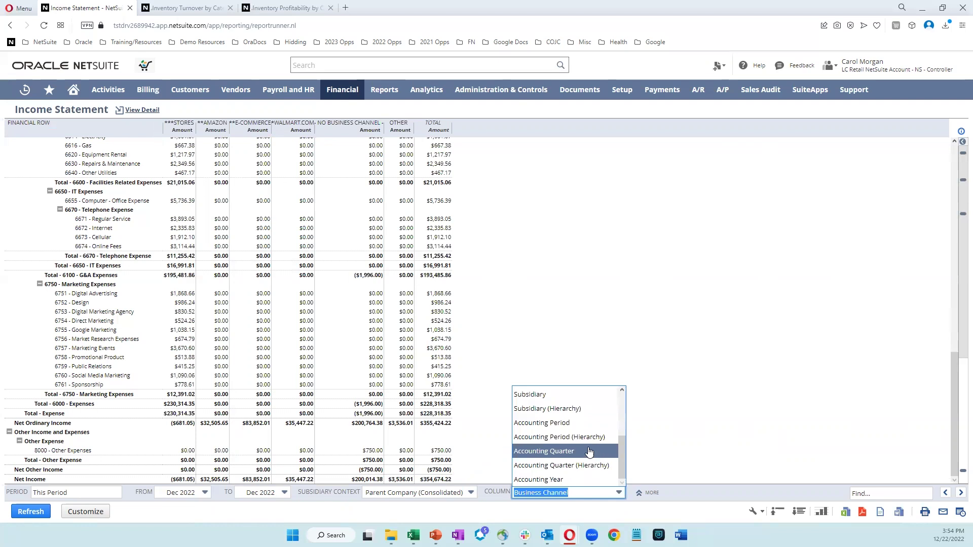
left_click(552, 423)
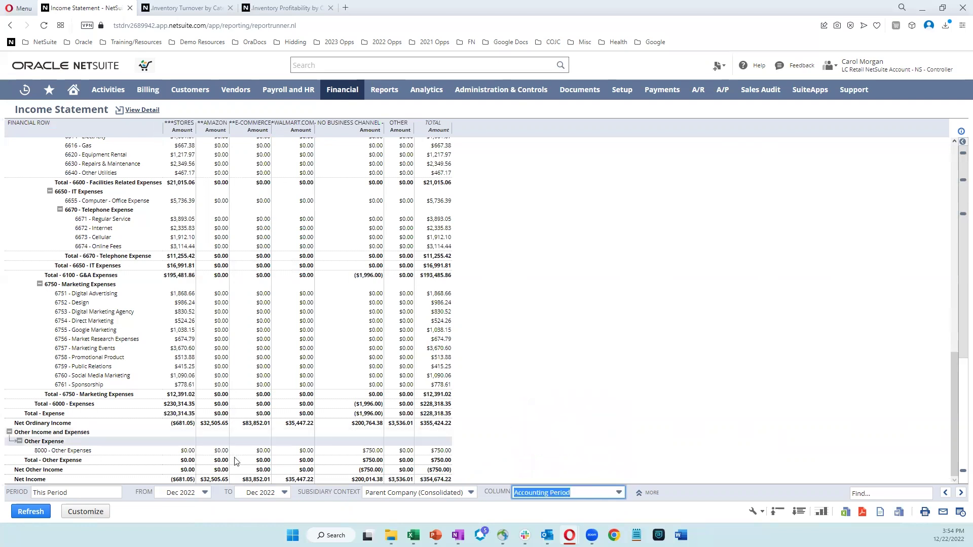
left_click(92, 491)
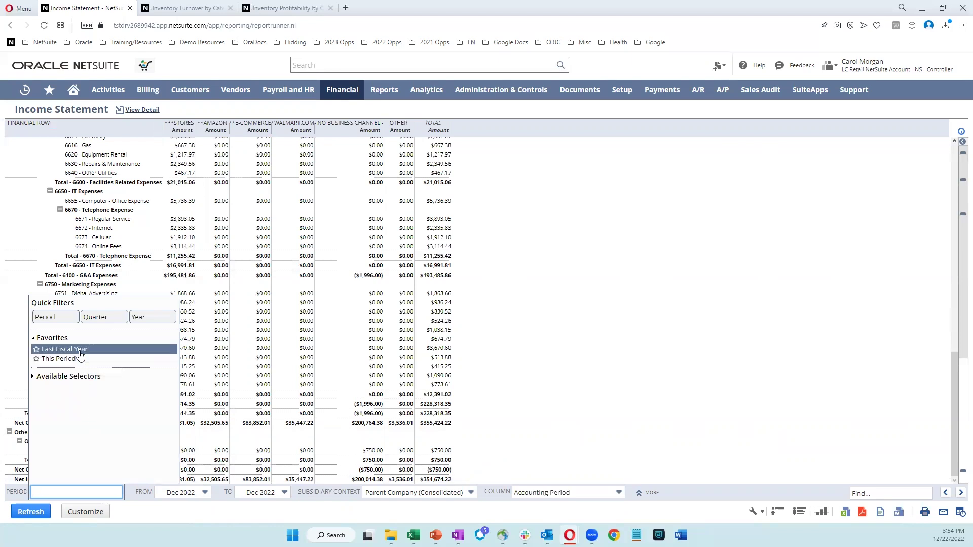
left_click(63, 349)
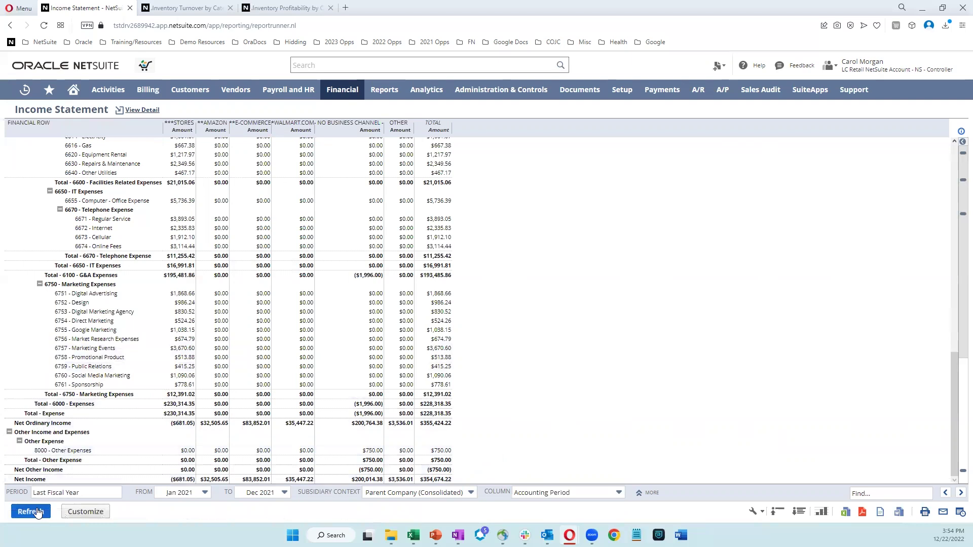
left_click(38, 511)
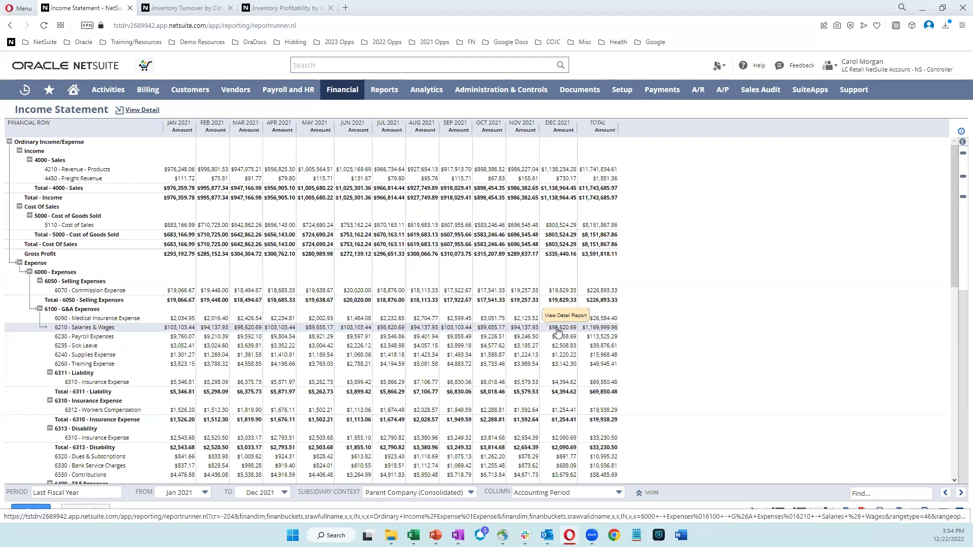
- Drill into the Dec 2021 Salaries & Wages amount and highlight its two journal entries
left_click(558, 332)
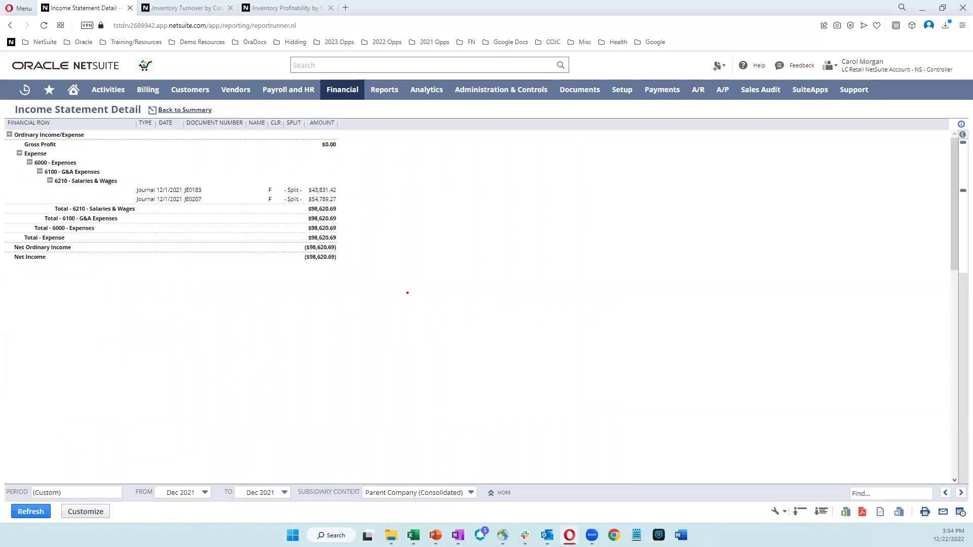
left_click_drag(130, 181, 347, 205)
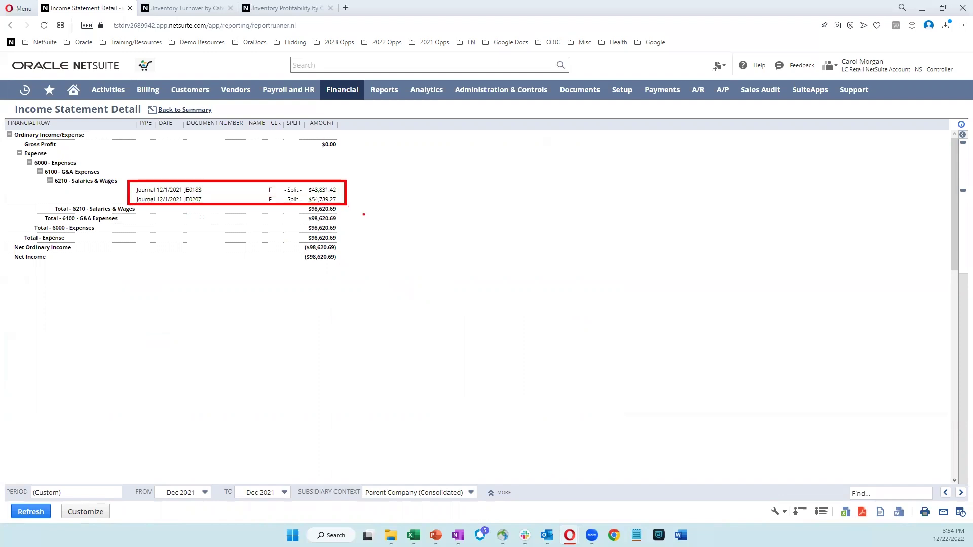
key("Escape")
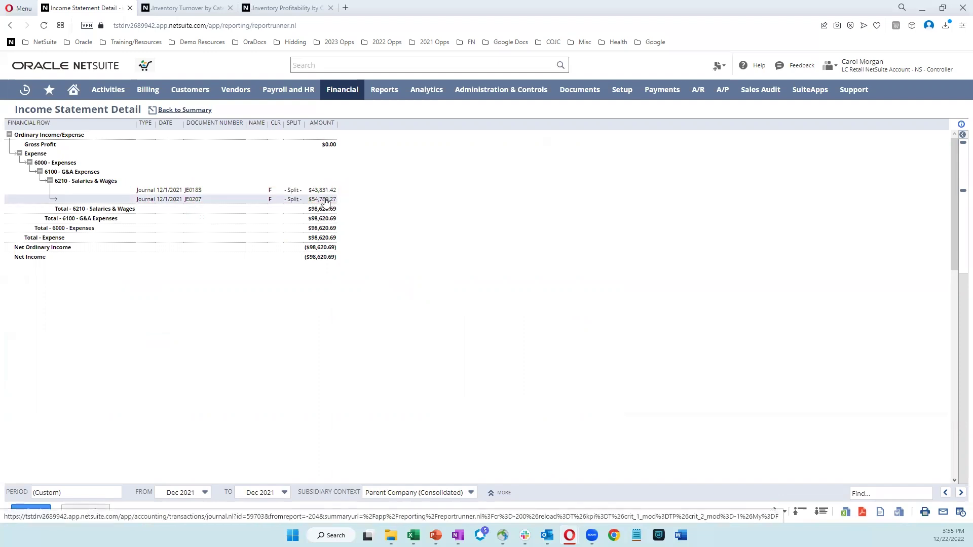
- Open journal entry JE0207 and mark its entry number and debit and credit columns
left_click(326, 201)
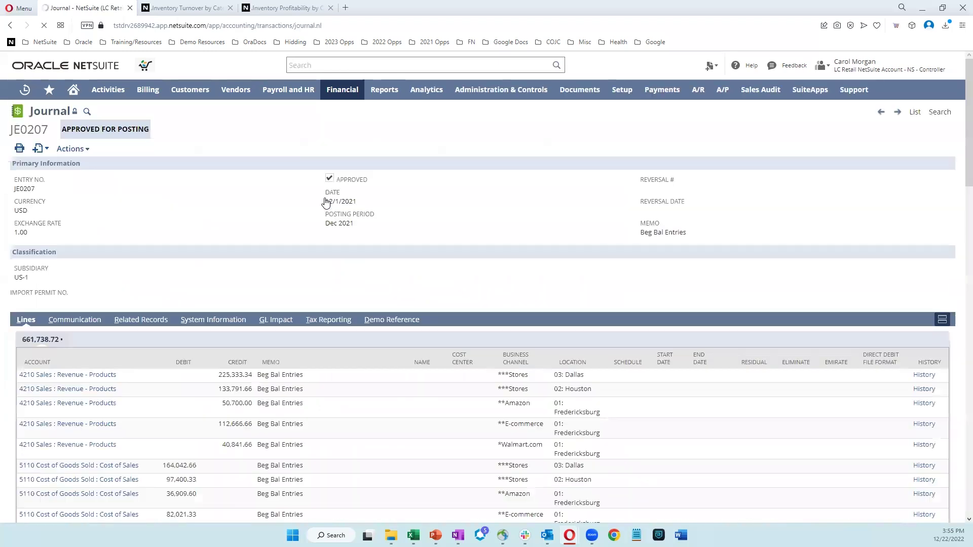
key("ctrl+2")
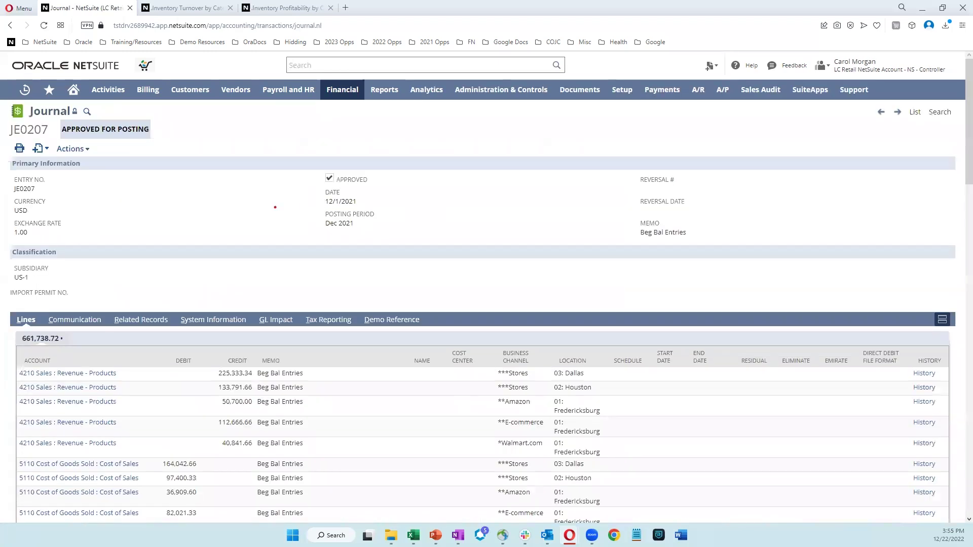
left_click_drag(55, 127, 87, 107)
mouse_move(158, 349)
left_mouse_down()
mouse_move(249, 381)
mouse_move(256, 518)
left_mouse_up()
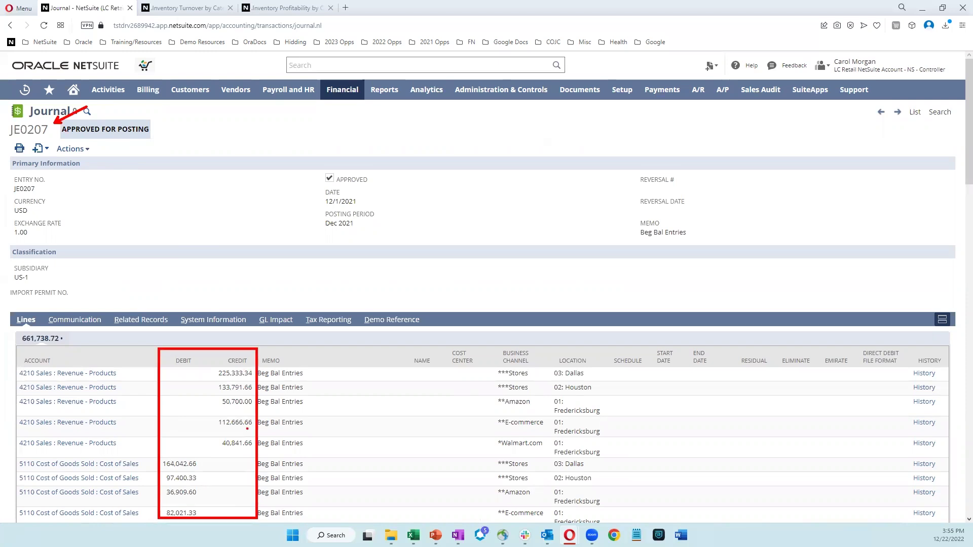
left_click(66, 324)
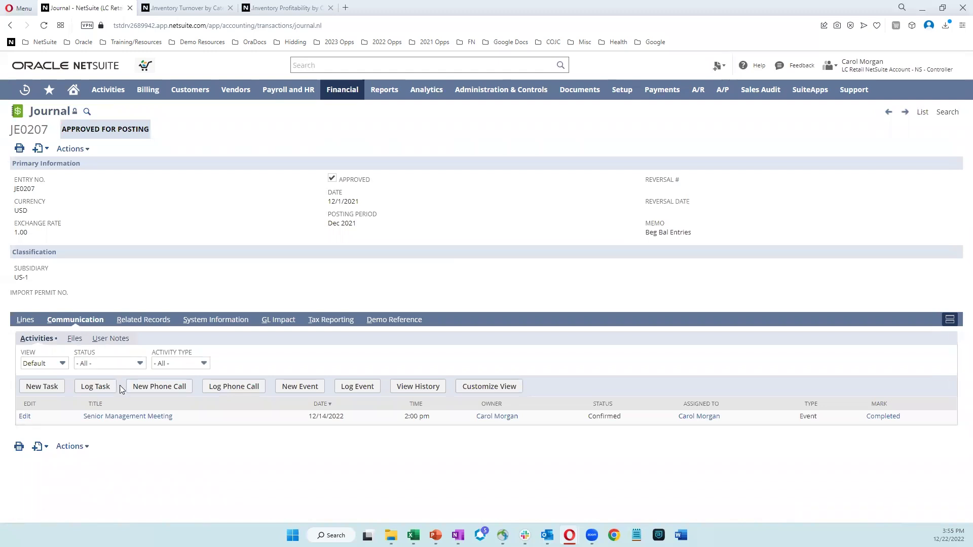
left_click(130, 417)
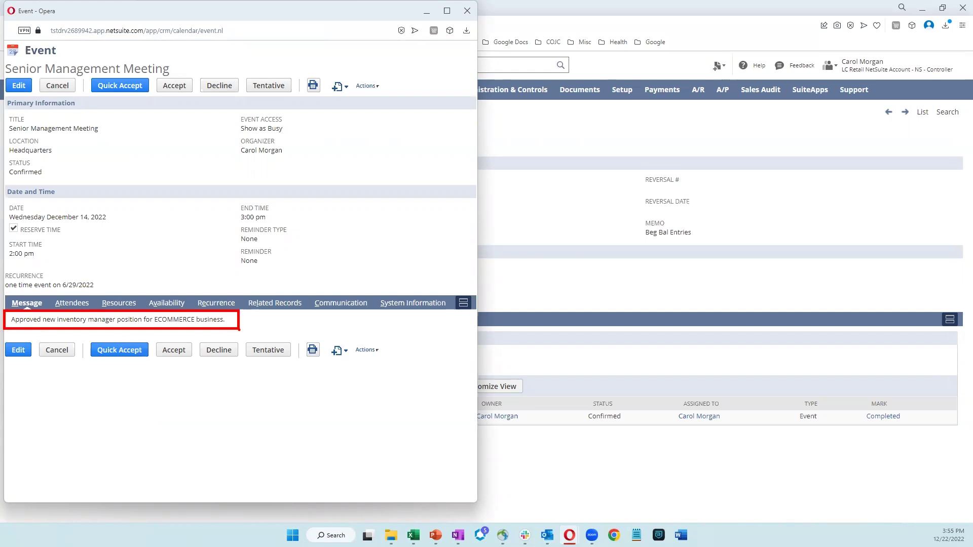
left_click(466, 12)
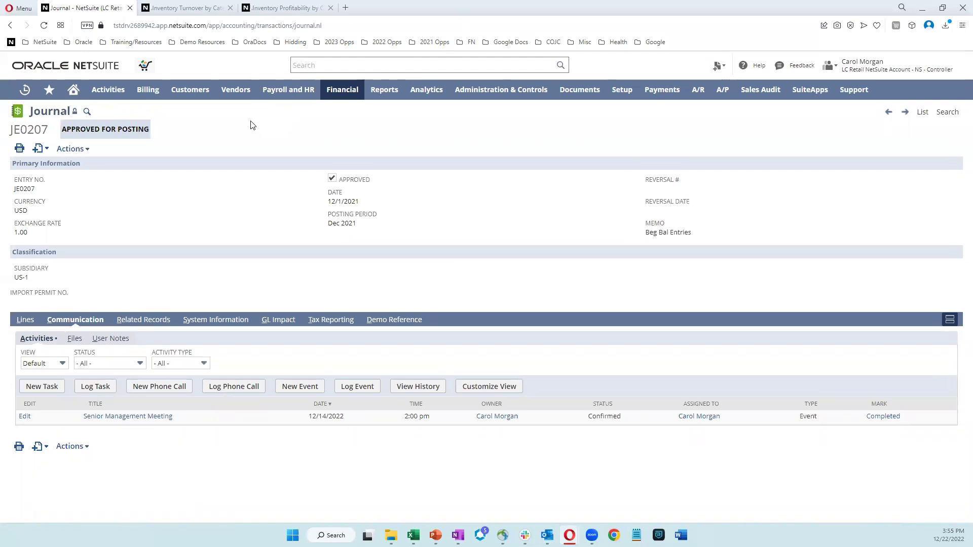
left_click(74, 91)
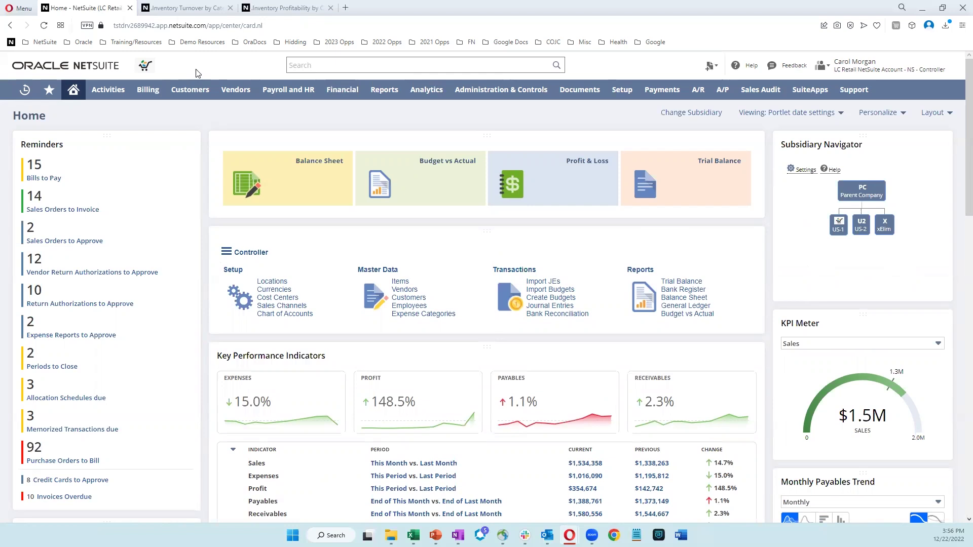
left_click(584, 488)
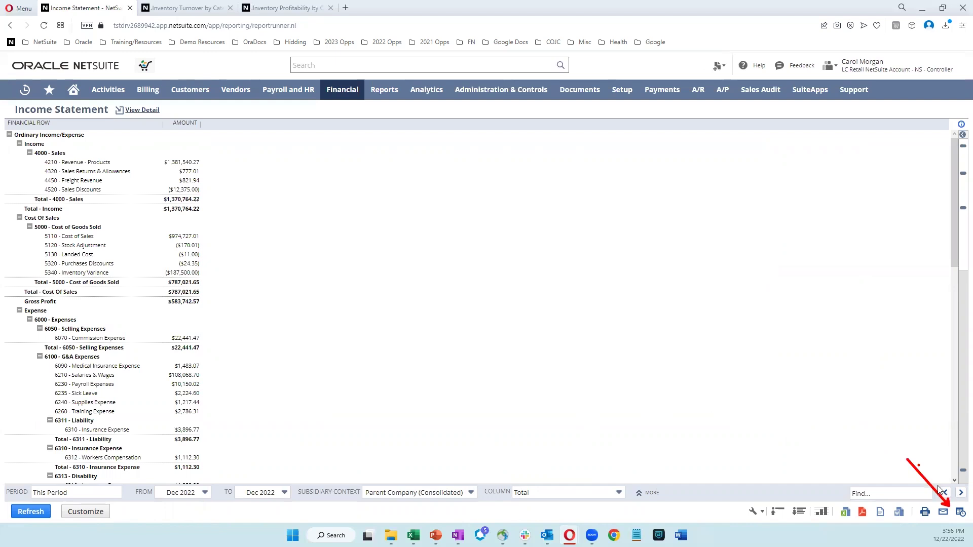
left_click(960, 512)
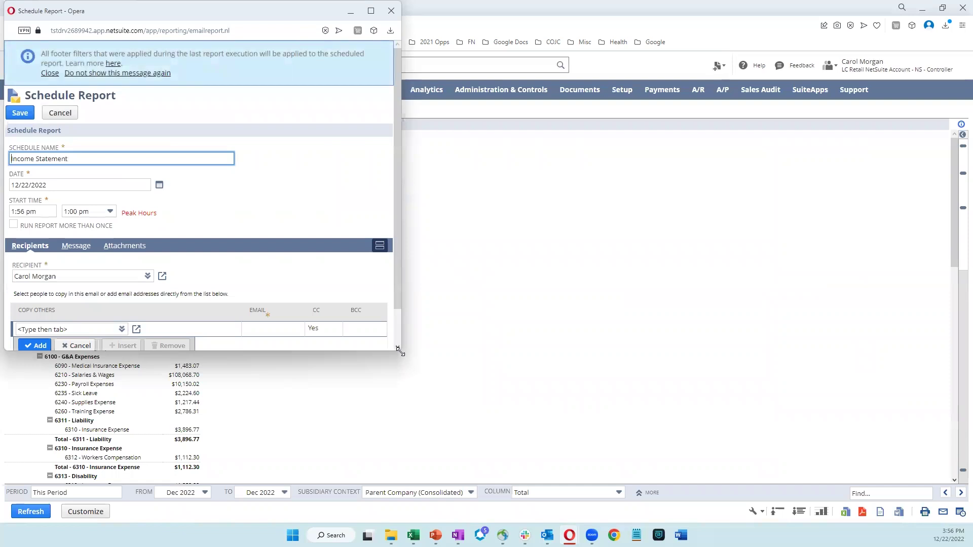
left_click_drag(401, 351, 503, 402)
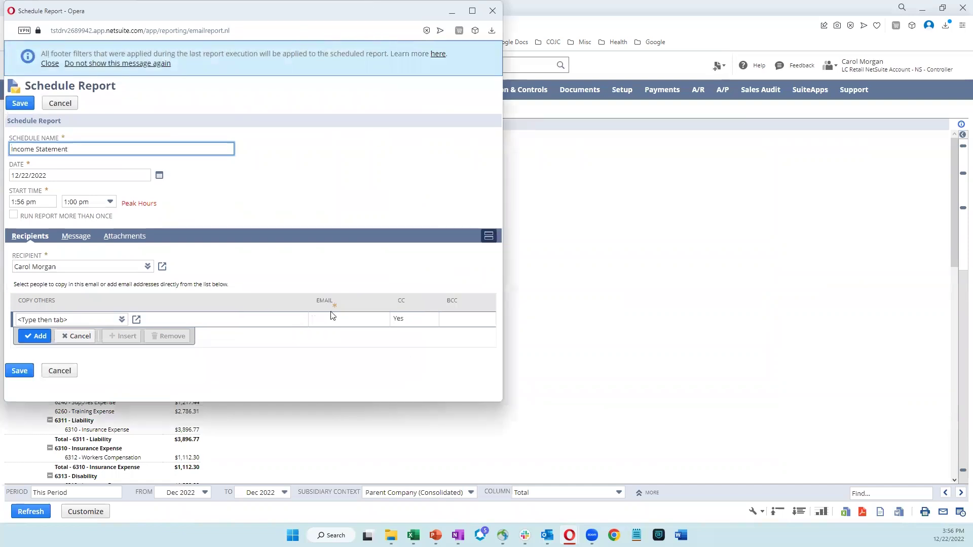
left_click(13, 215)
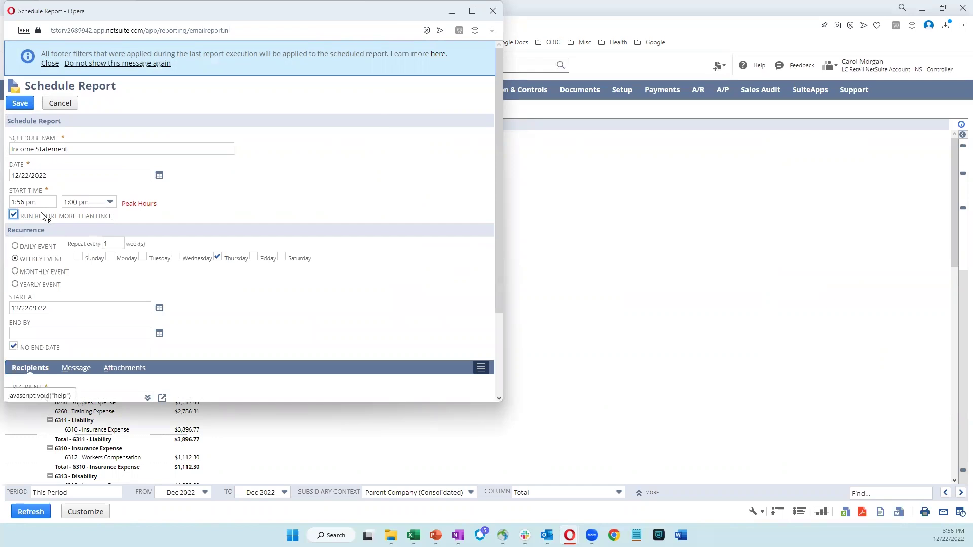
left_click(253, 257)
left_click(218, 256)
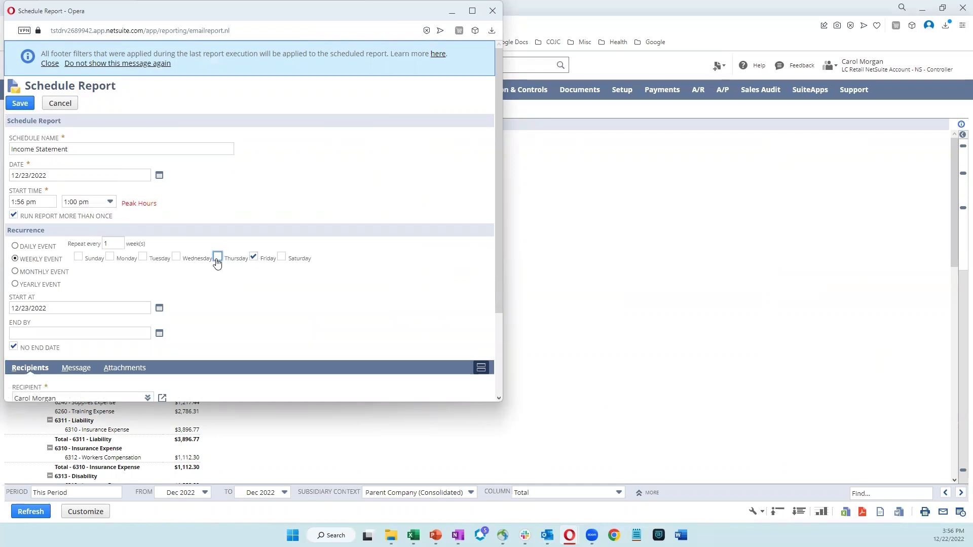
scroll(232, 324, "down", 2)
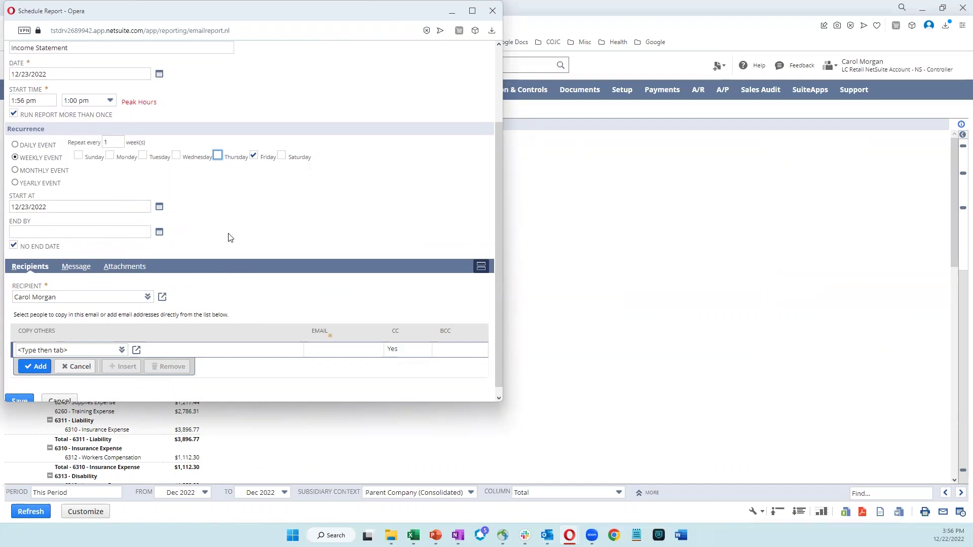
scroll(148, 350, "down", 1)
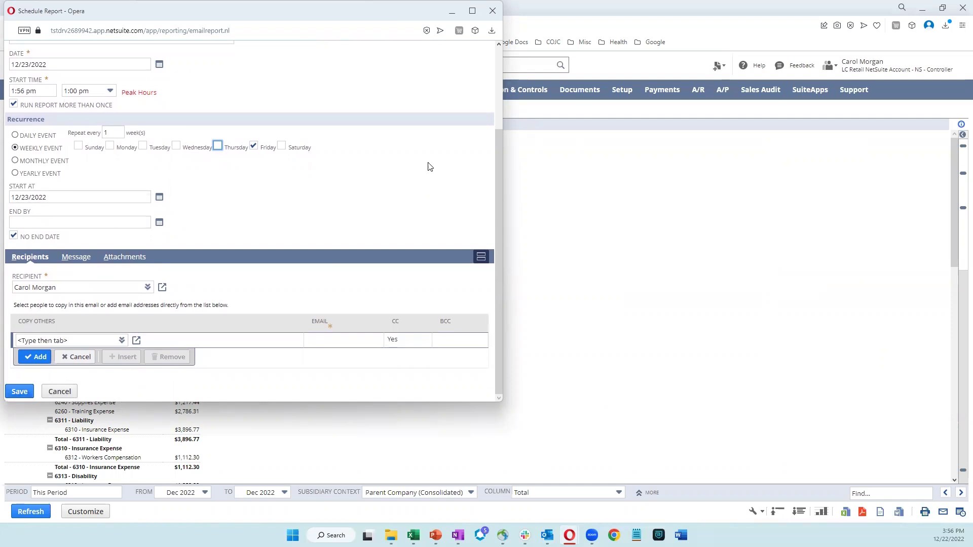
left_click(493, 16)
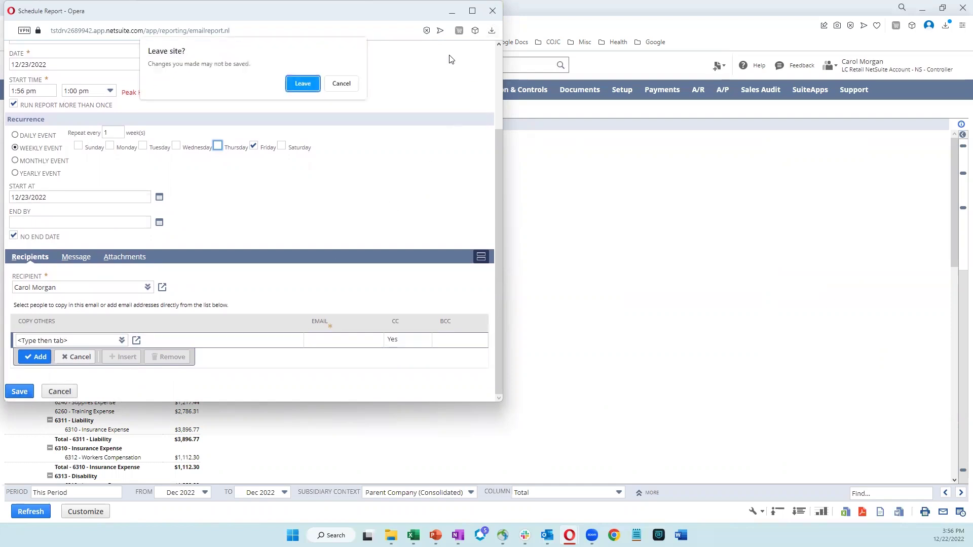
left_click(303, 83)
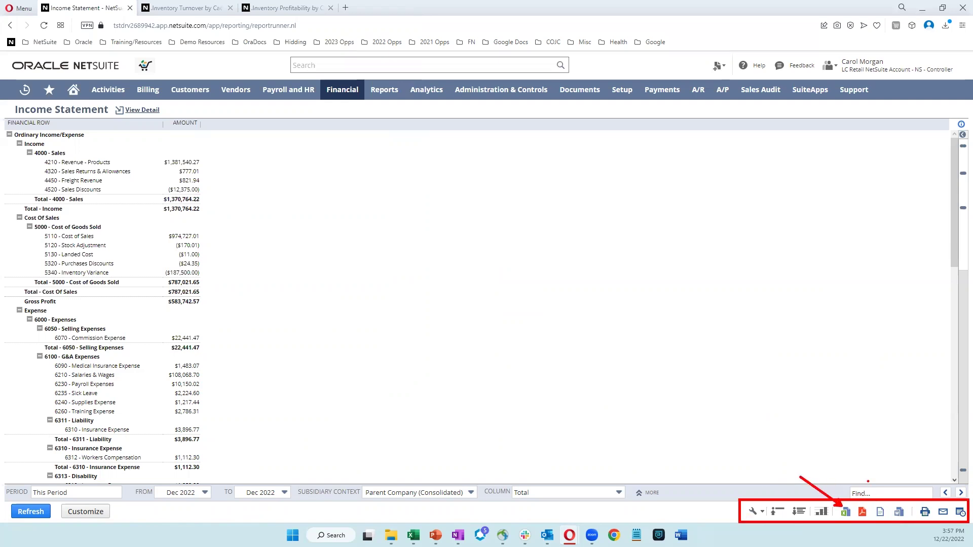
- Export the Income Statement as IncomeStatement-479.xls and maximize the Budgetvs.Actual528.xls workbook
left_click(845, 512)
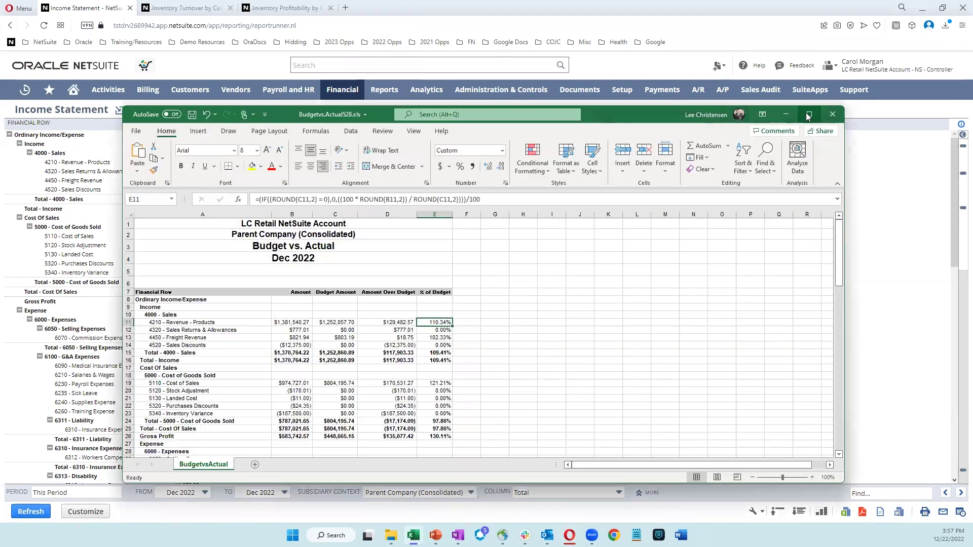
left_click(809, 116)
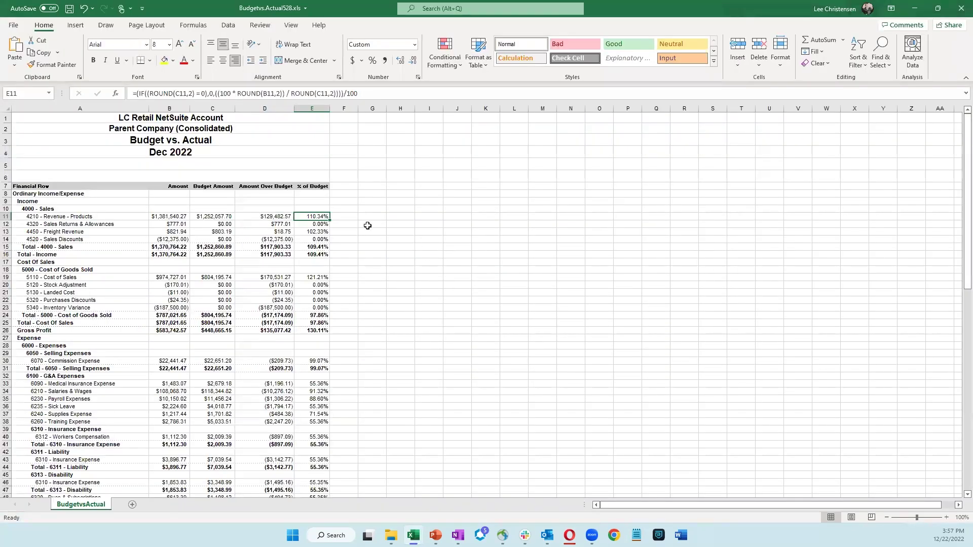
- Inspect the % of Budget formulas in cells E11 and E12, then return to the browser
key("Down")
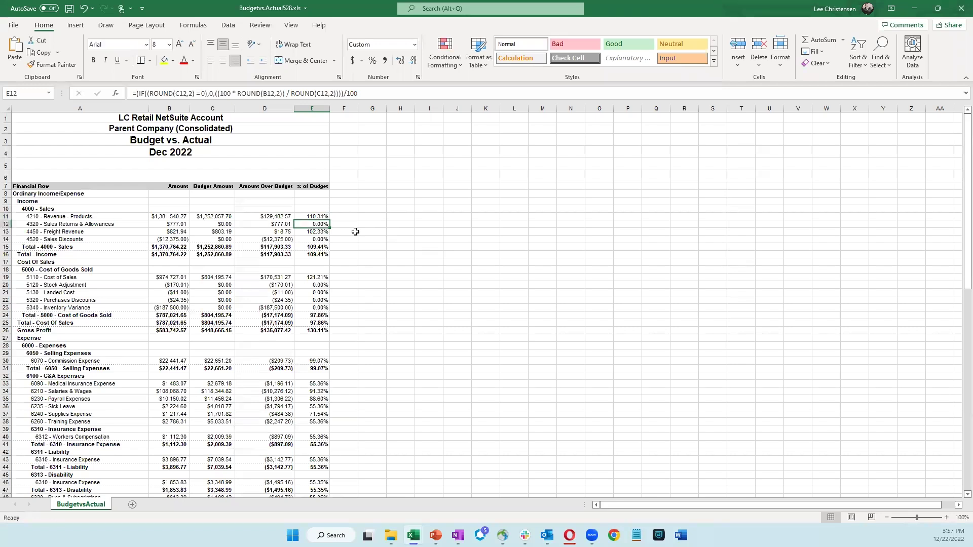
key("Up")
left_click_drag(123, 82, 381, 102)
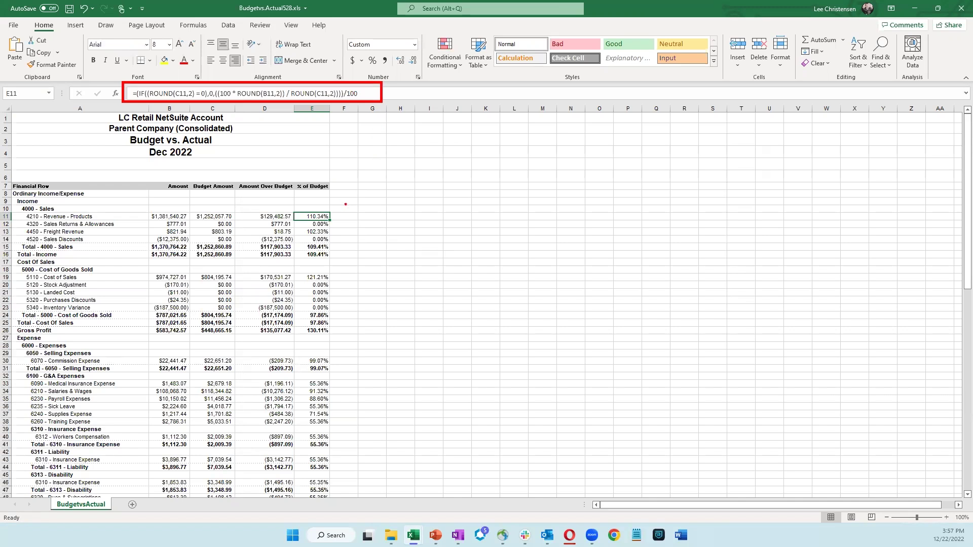
key("Escape")
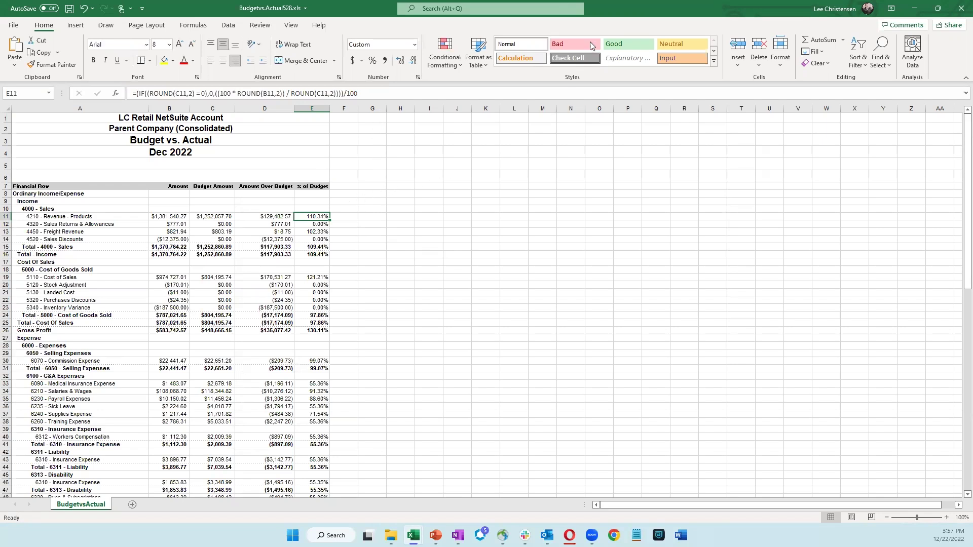
key("alt+Tab")
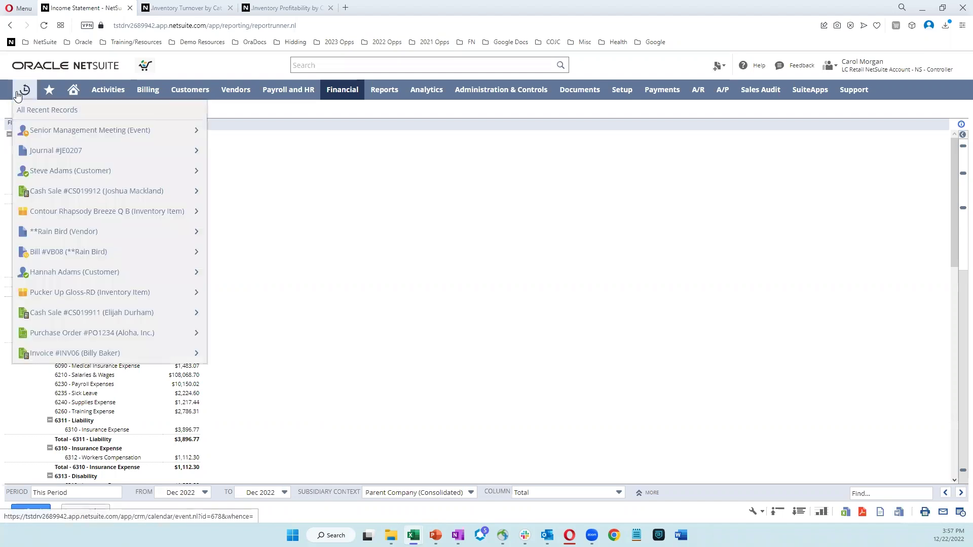
- Change the user role to NS - Inventory Manager from the profile menu
mouse_move(887, 66)
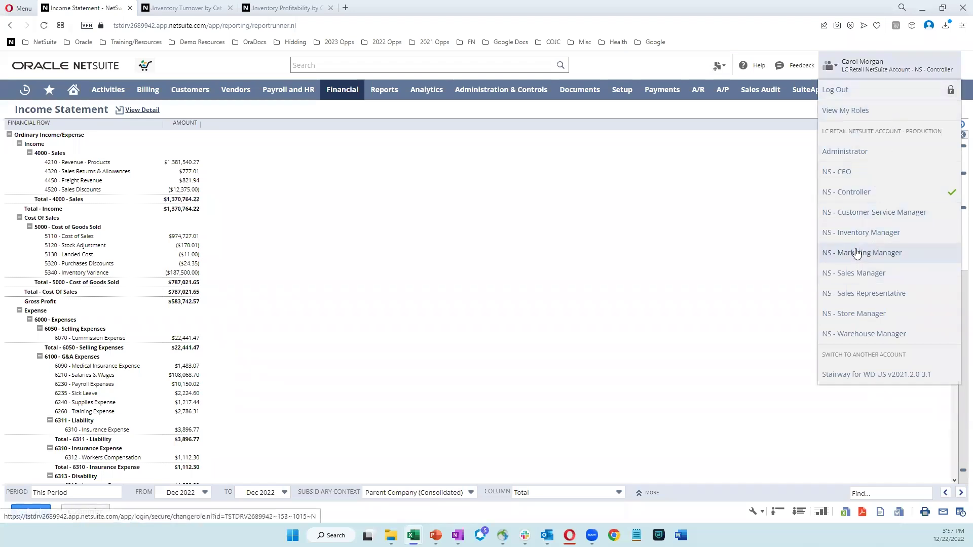
left_click(858, 233)
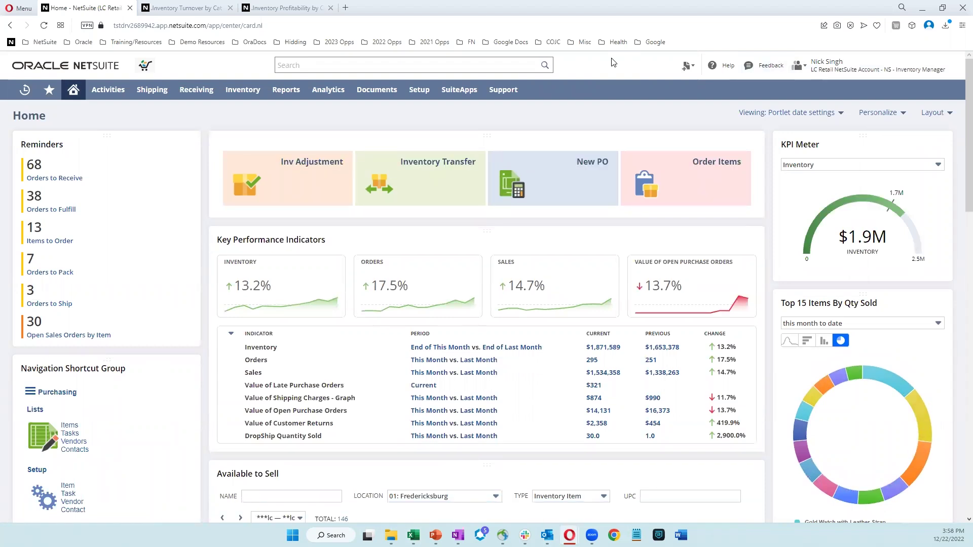
- Run the Current Inventory Snapshot report from Reports Overview under Inventory/Items
mouse_move(285, 92)
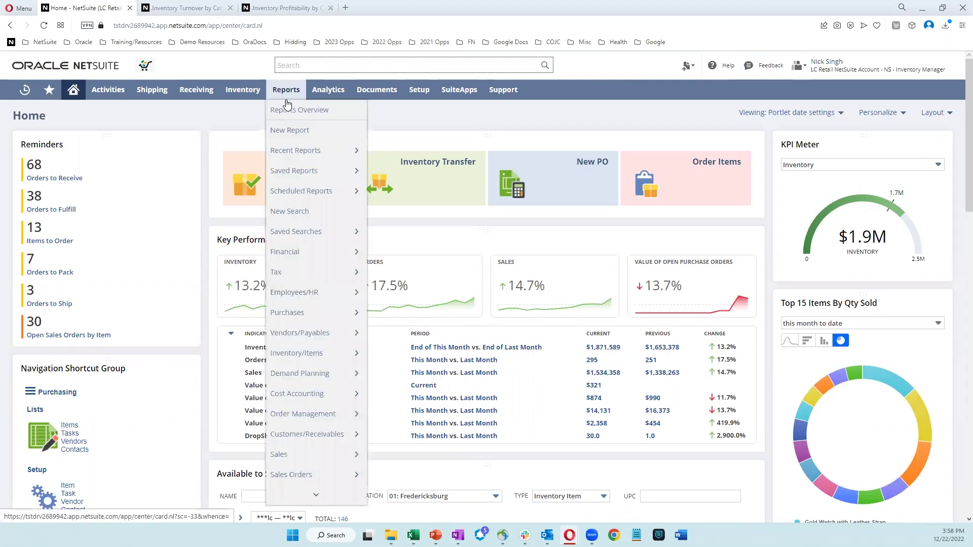
left_click(289, 110)
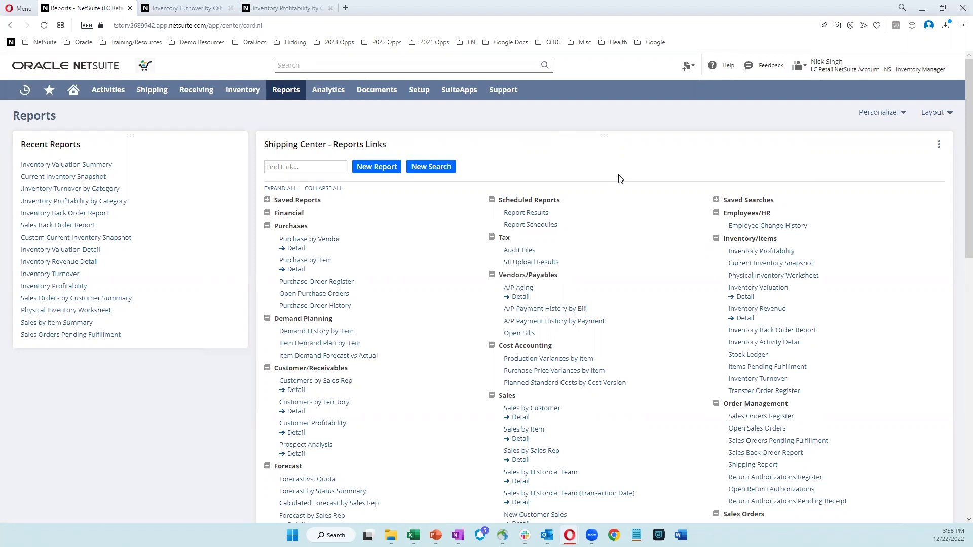
left_click(746, 265)
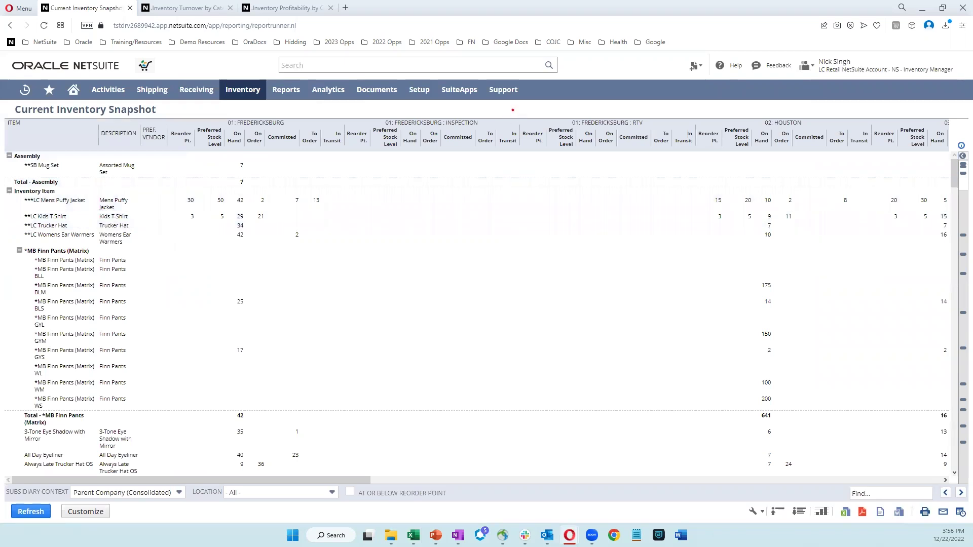
- Switch the Current Inventory Snapshot report's view style to Report - Grid
mouse_move(352, 154)
left_mouse_down()
mouse_move(592, 278)
mouse_move(674, 396)
mouse_move(704, 420)
left_mouse_up()
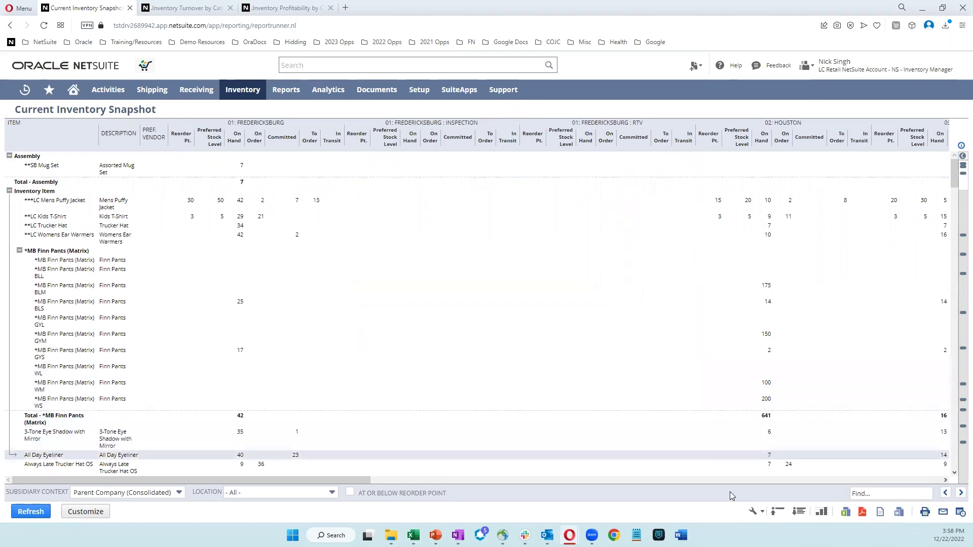
left_click(762, 513)
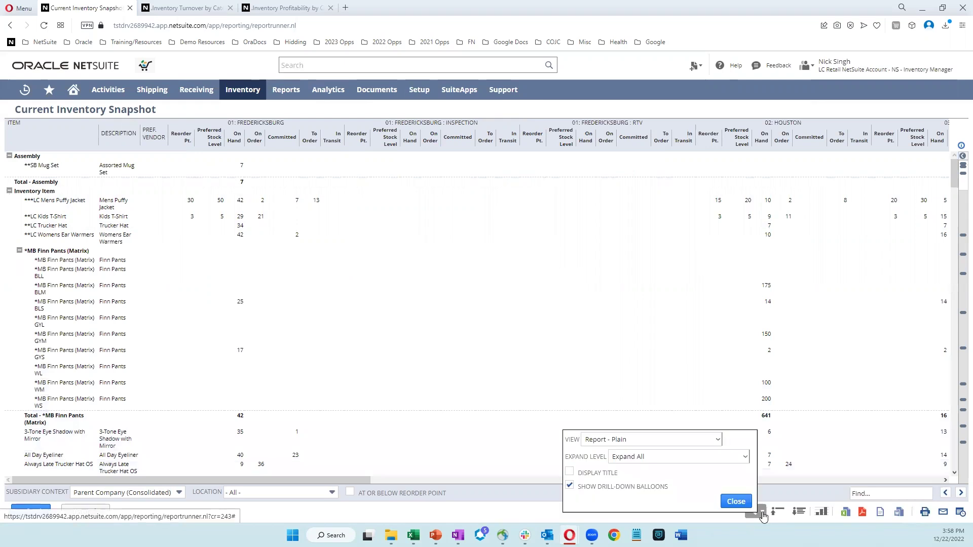
left_click(718, 441)
left_click(693, 458)
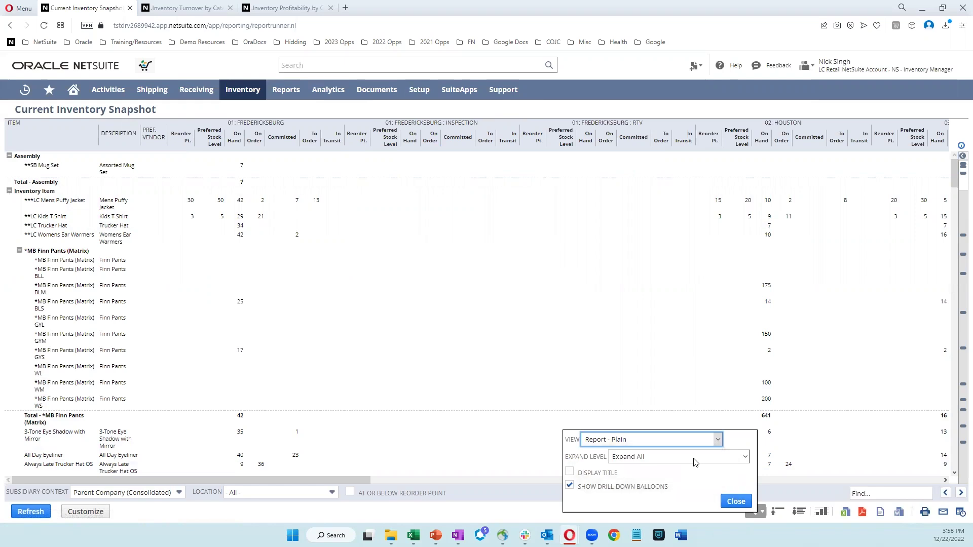
left_click(742, 501)
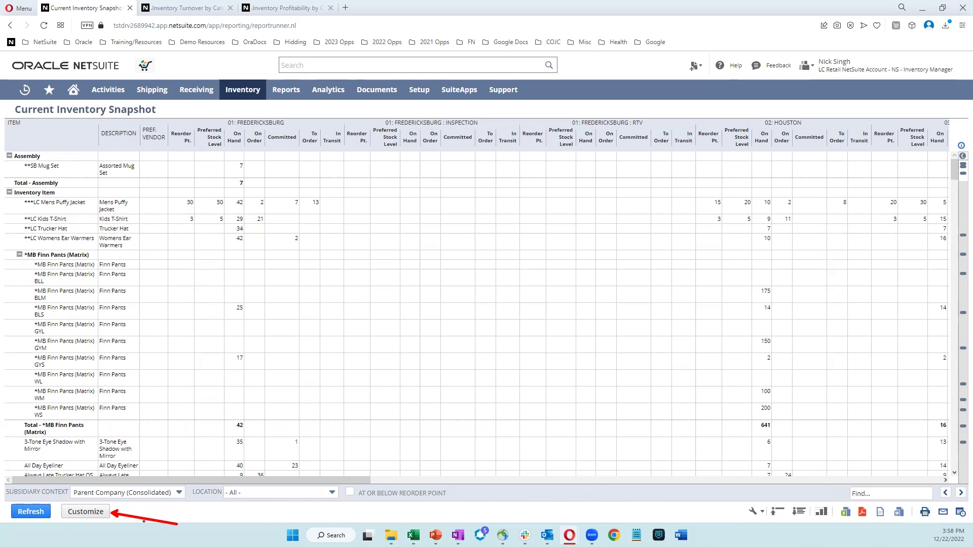
- Set the Location filter to 01: Fredericksburg, 02: Houston and 03: Dallas instead of - All -, then preview
left_click(99, 516)
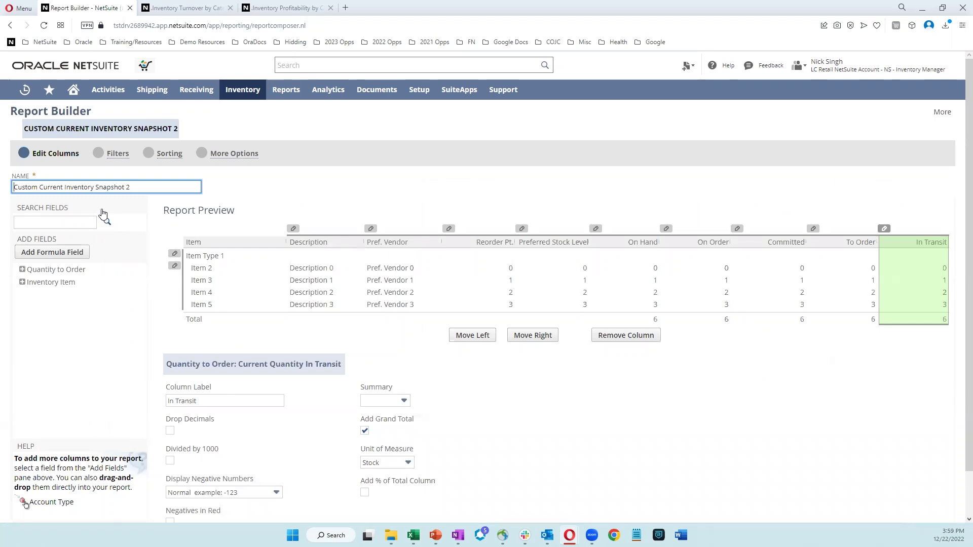
left_click(112, 155)
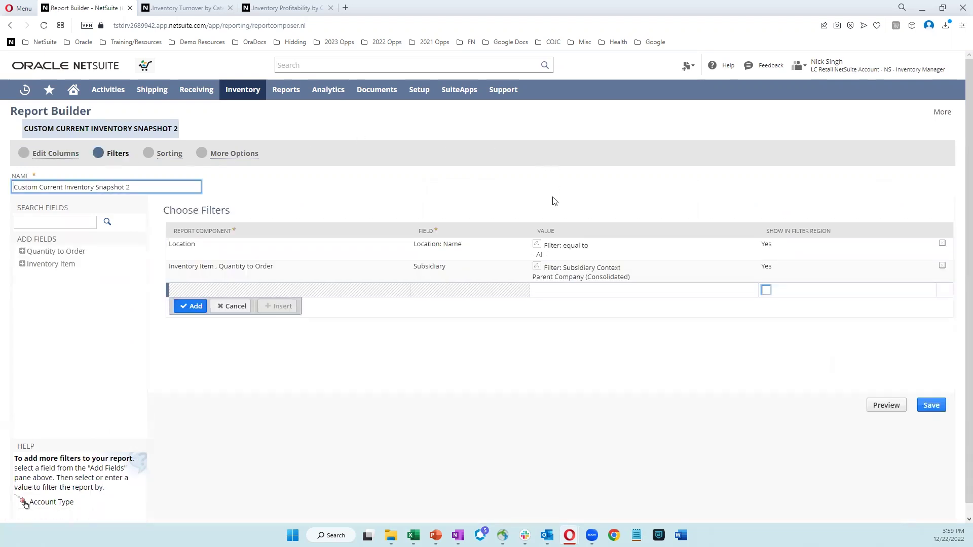
left_click(537, 246)
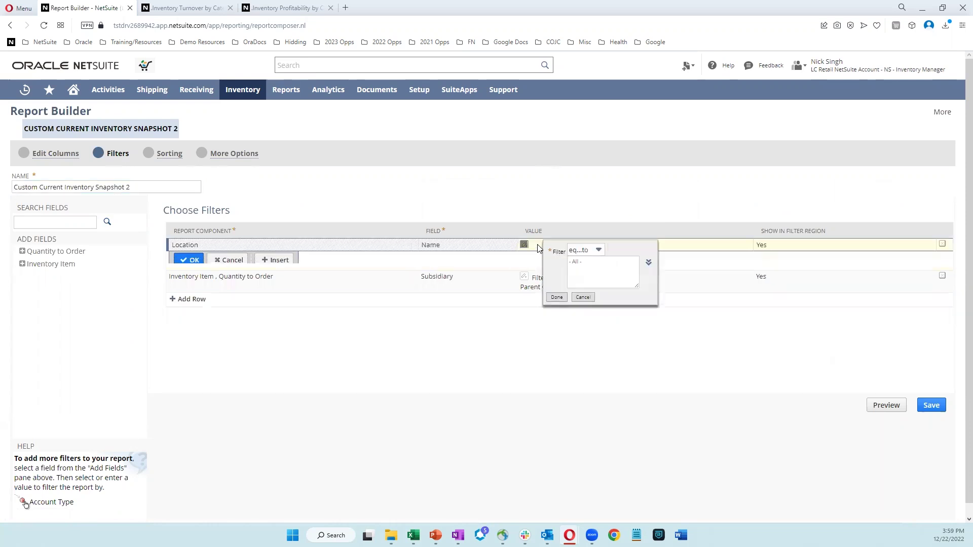
left_click(648, 264)
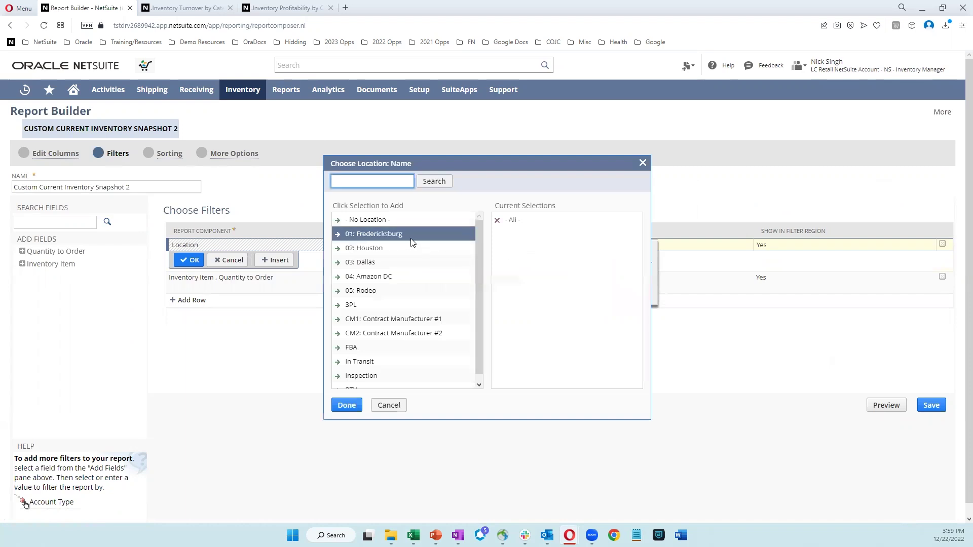
left_click(381, 235)
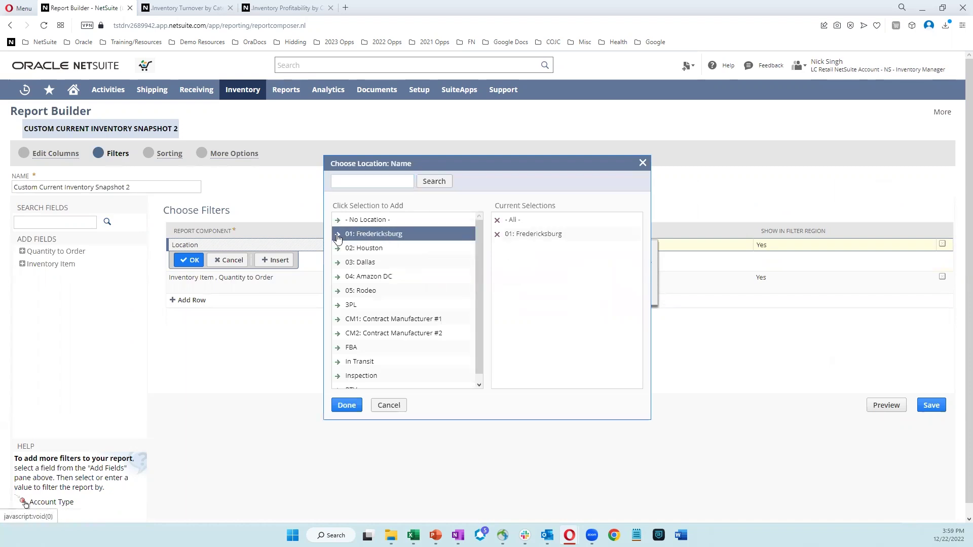
left_click(497, 220)
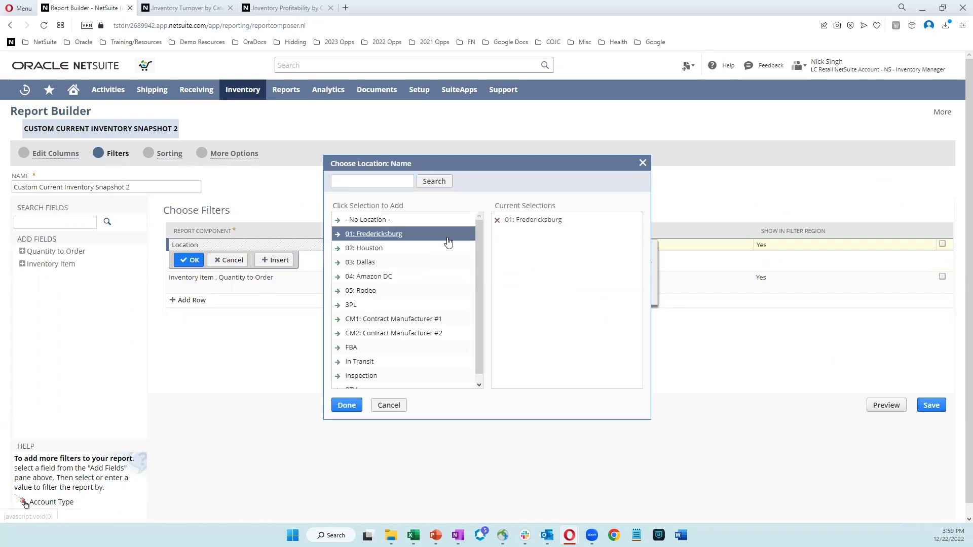
left_click(338, 249)
left_click(338, 263)
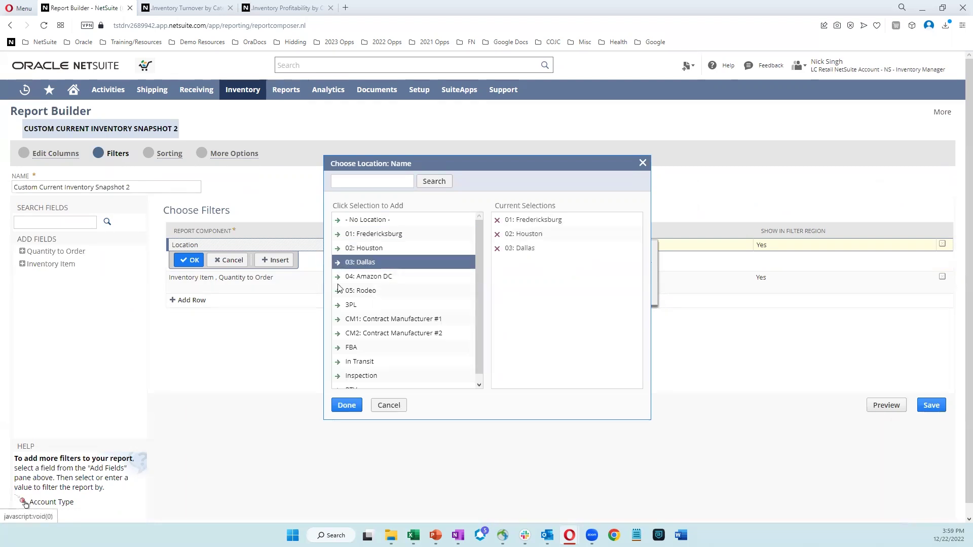
left_click(338, 406)
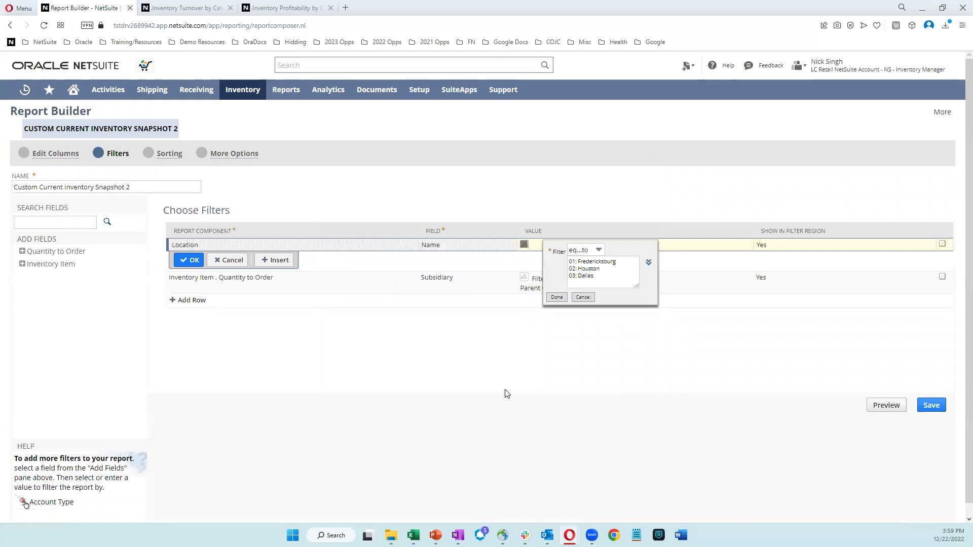
left_click(556, 297)
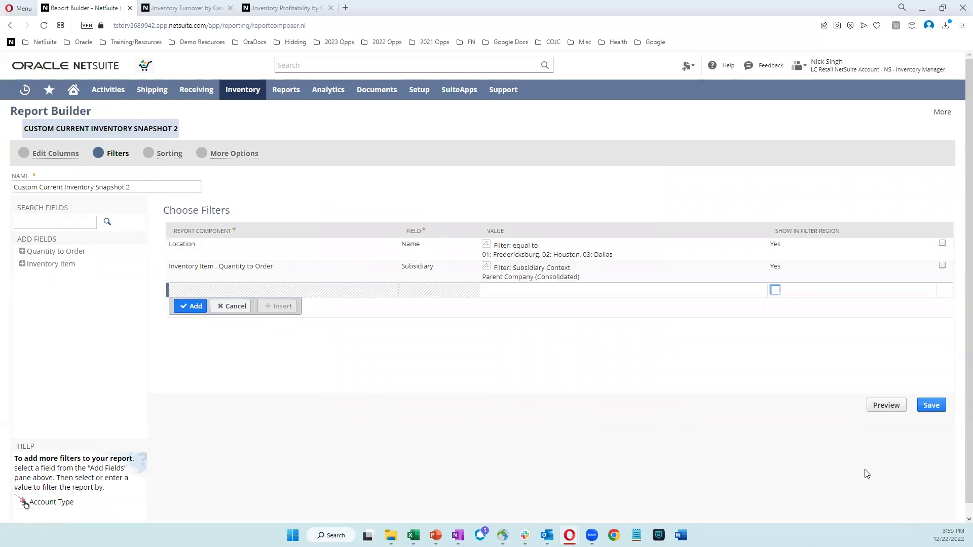
left_click(874, 408)
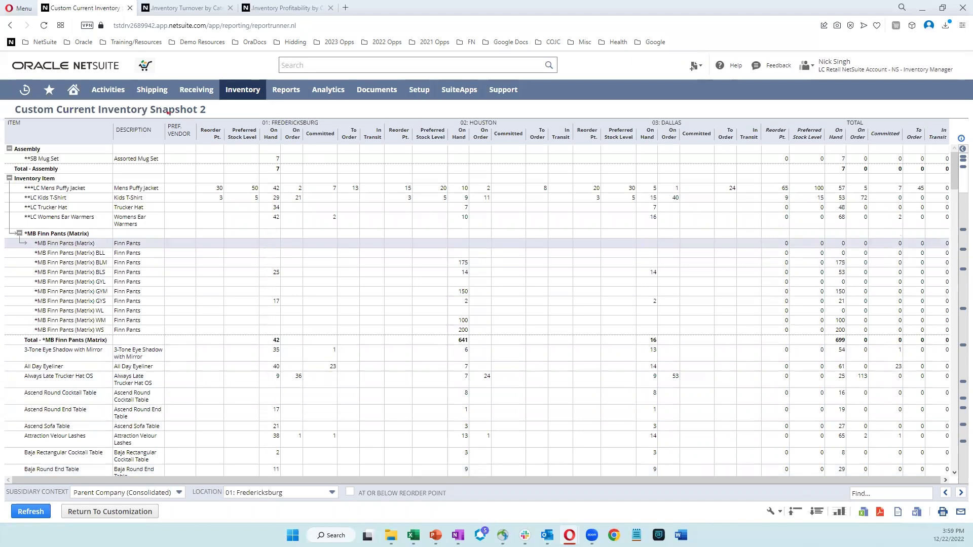
mouse_move(164, 113)
left_mouse_down()
mouse_move(314, 141)
mouse_move(414, 200)
mouse_move(416, 232)
mouse_move(774, 244)
left_mouse_up()
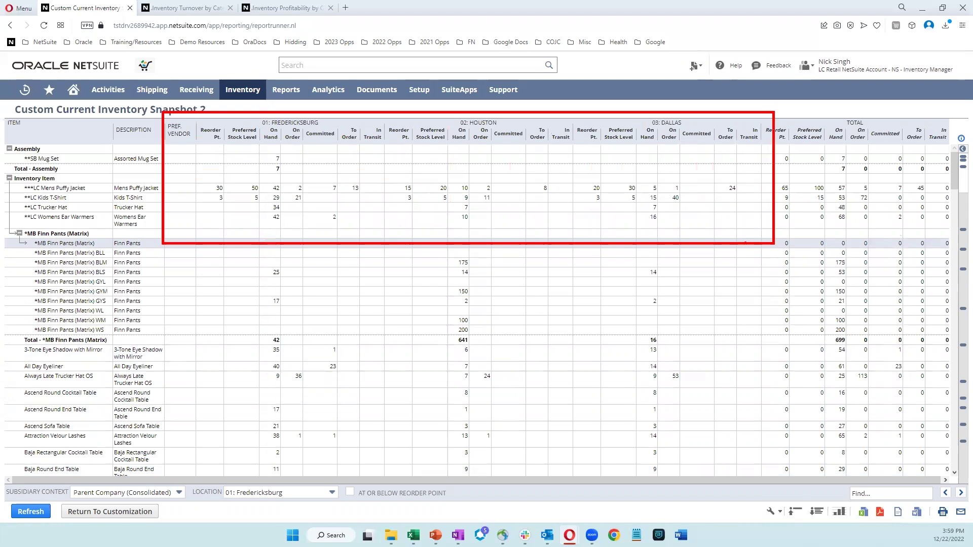
key("Escape")
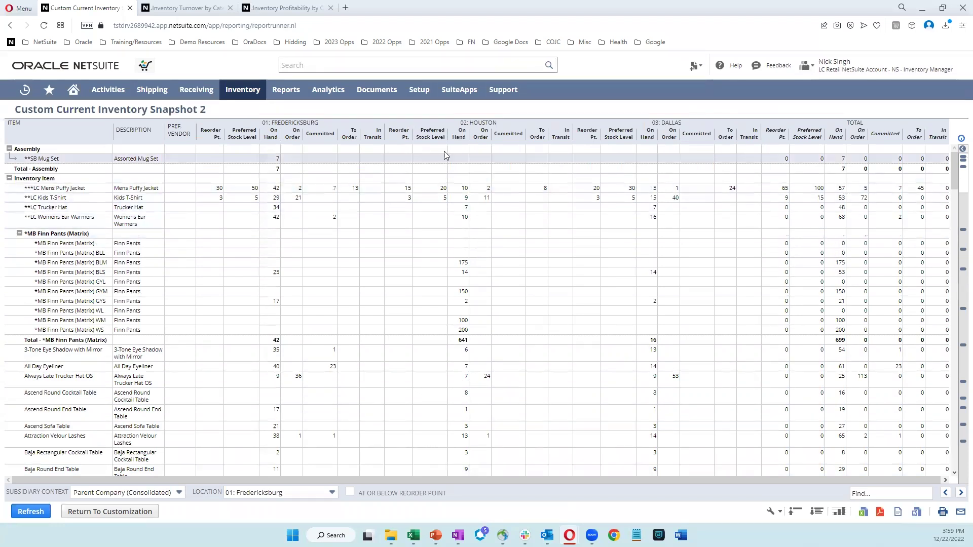
- Open the Inventory Turnover by Category report, then expand and collapse the Jackets group
left_click(198, 12)
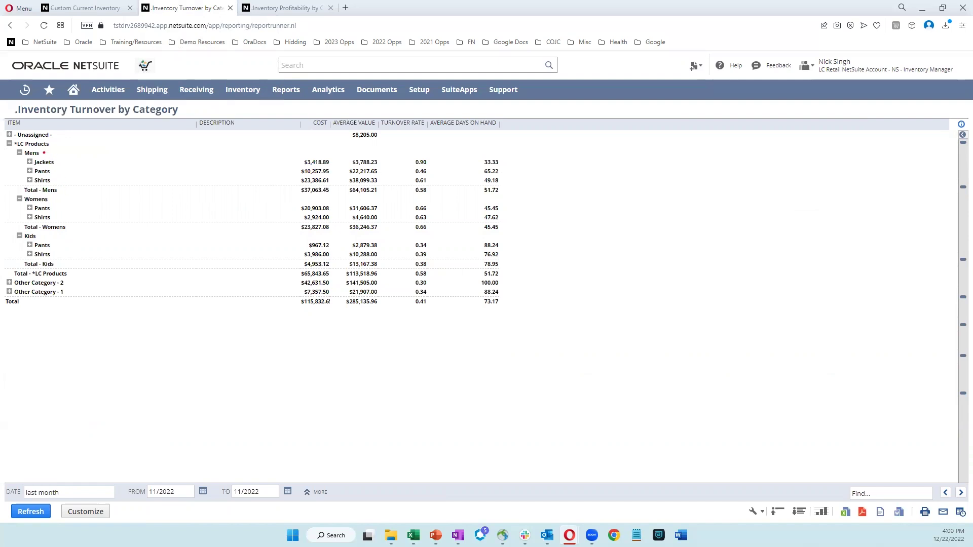
left_click_drag(44, 152, 81, 141)
left_click_drag(55, 196, 84, 187)
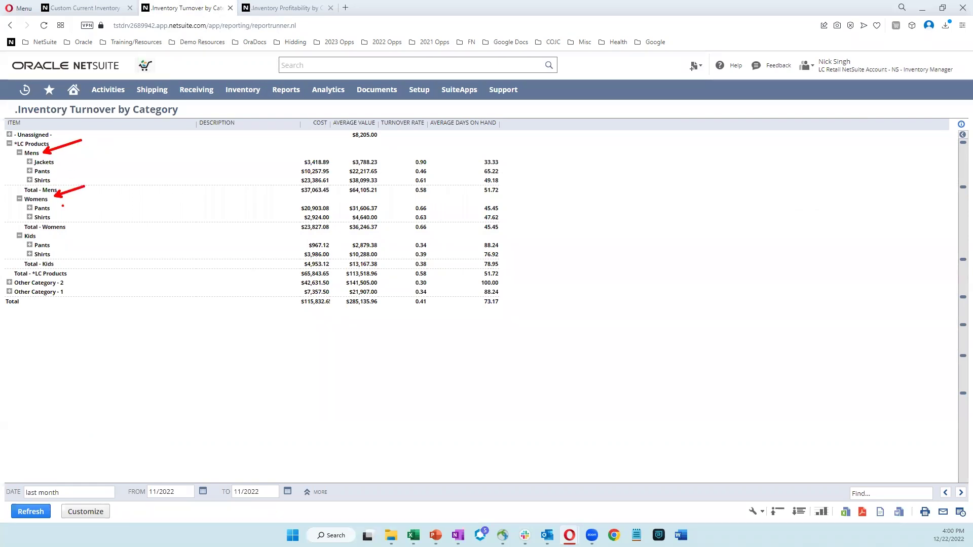
left_click_drag(44, 228, 69, 229)
left_click_drag(25, 154, 70, 185)
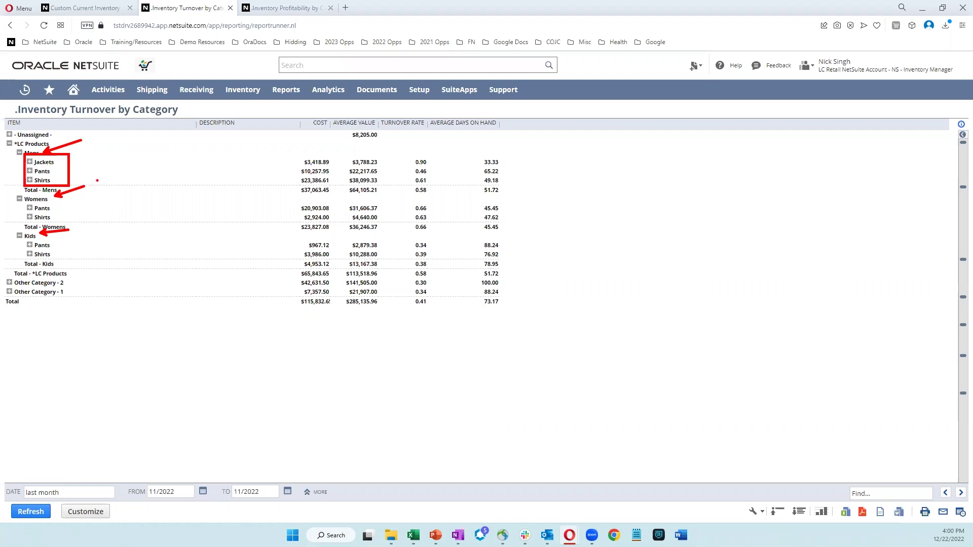
key("Escape")
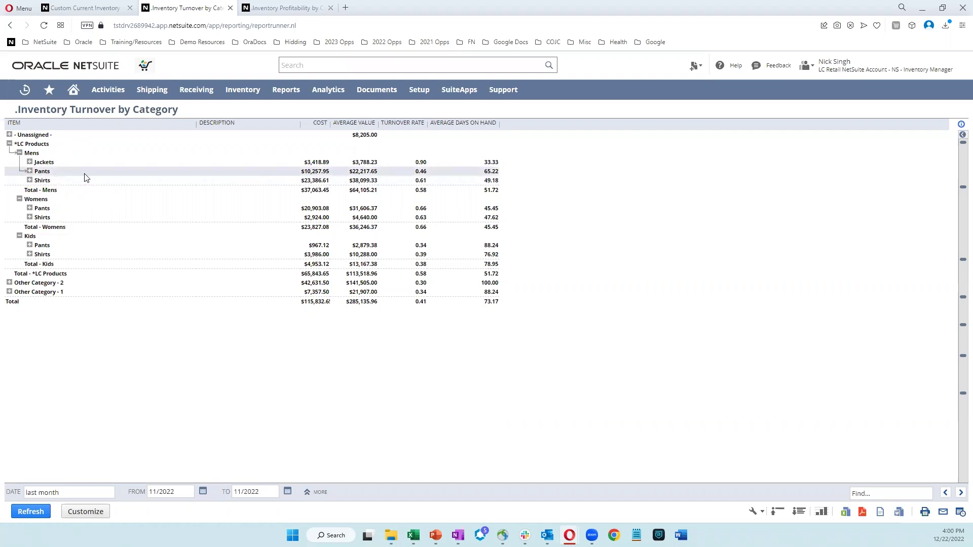
left_click(30, 163)
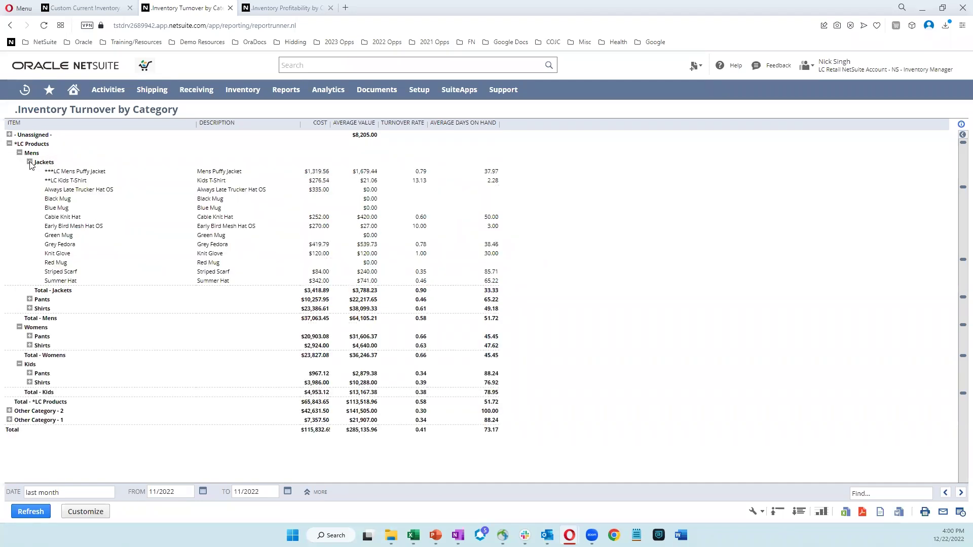
left_click(30, 162)
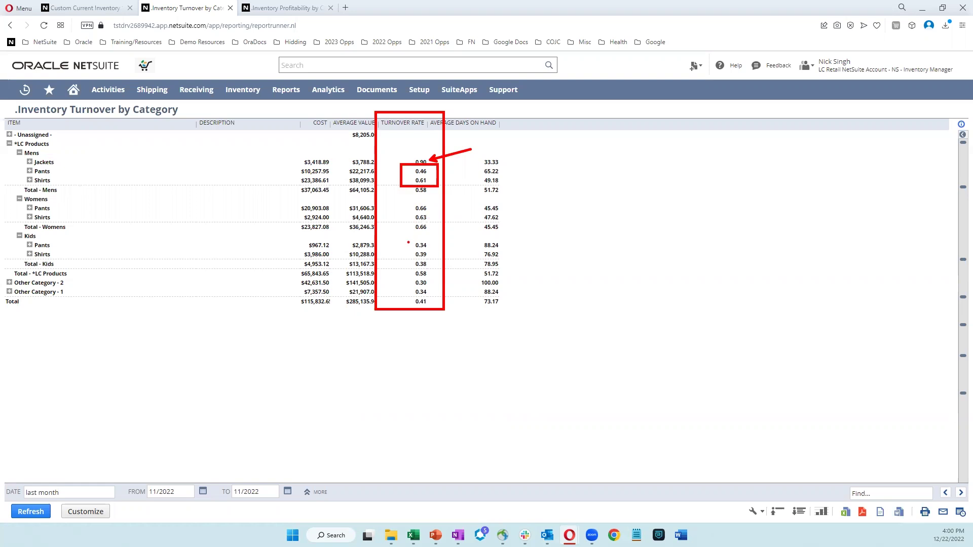
- Show the Inventory Profitability by Category report for November 2022 with its gross profit figures
left_click(288, 8)
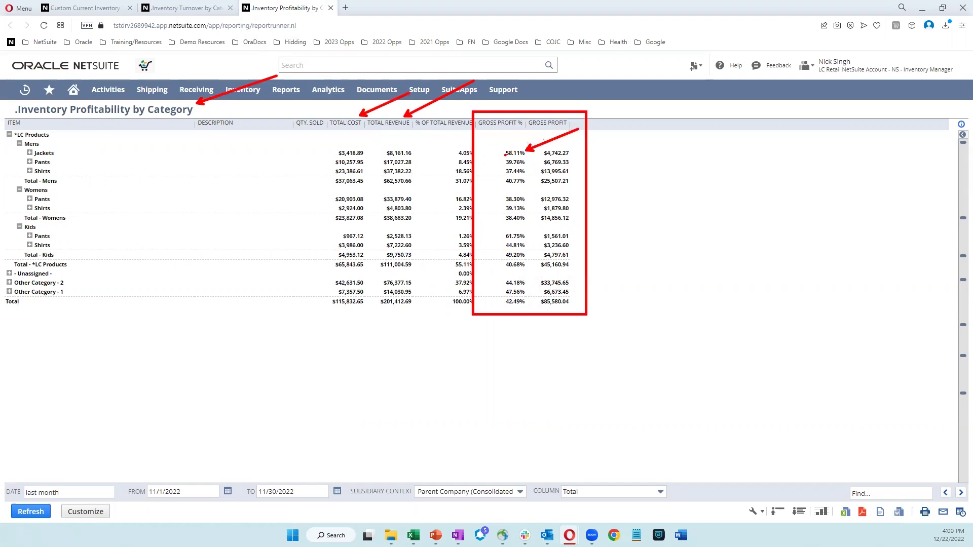
left_click_drag(497, 155, 529, 176)
- Change to the NS - Sales Manager role and go to Reports > Reports Overview
mouse_move(837, 71)
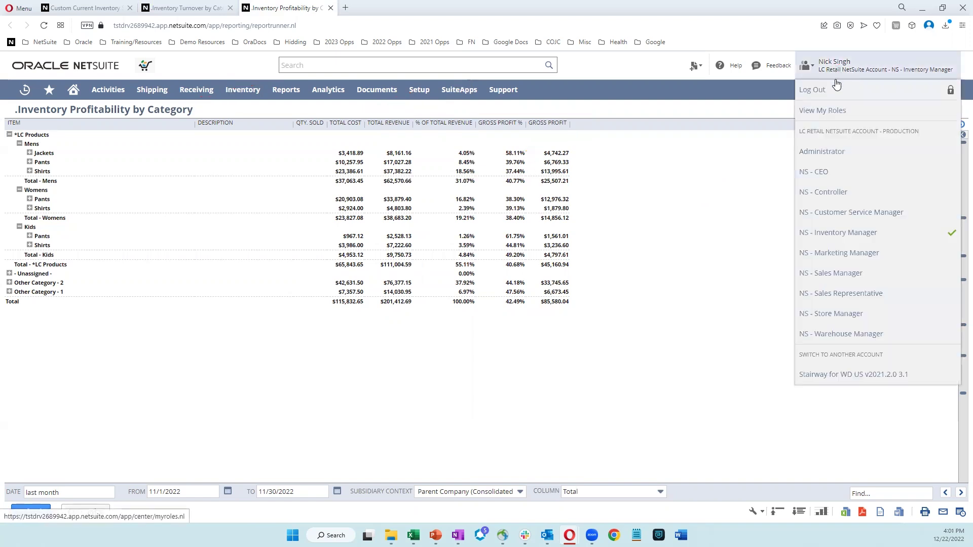
left_click(844, 274)
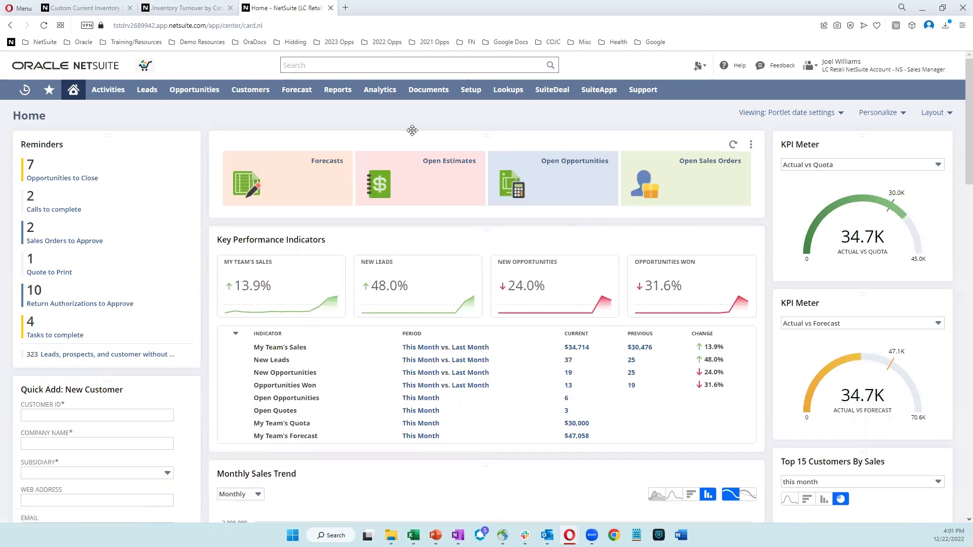
mouse_move(343, 95)
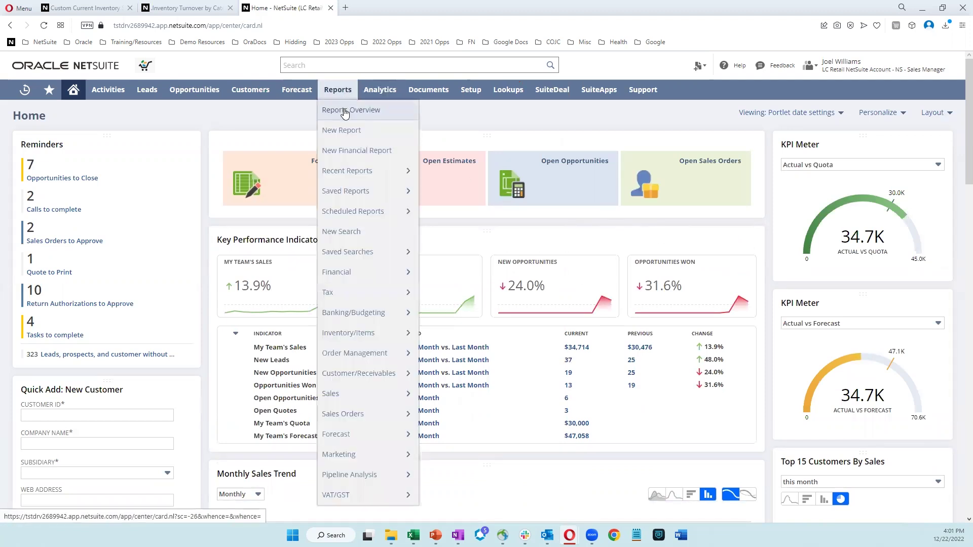
left_click(344, 111)
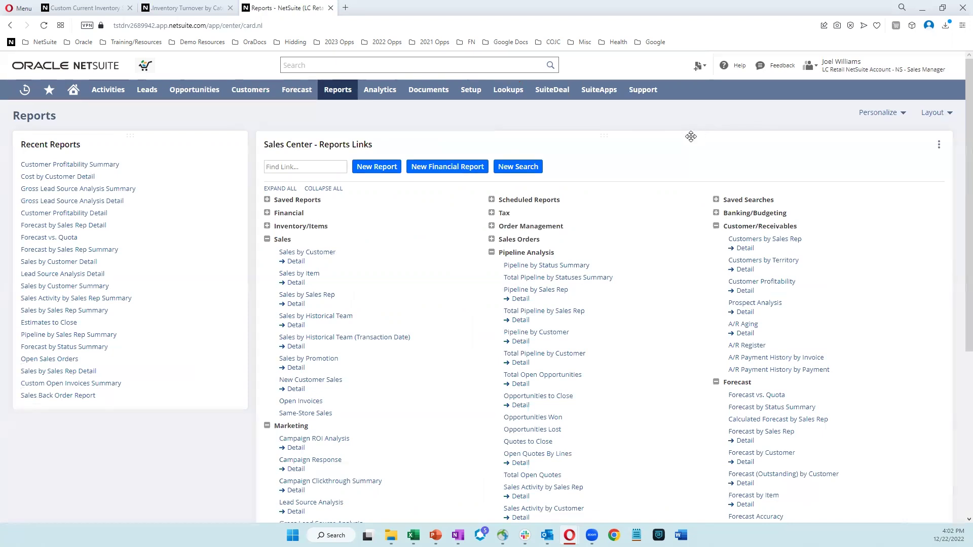
- Run Customer Profitability for this fiscal year and switch to its View Detail transaction listing
left_click(769, 287)
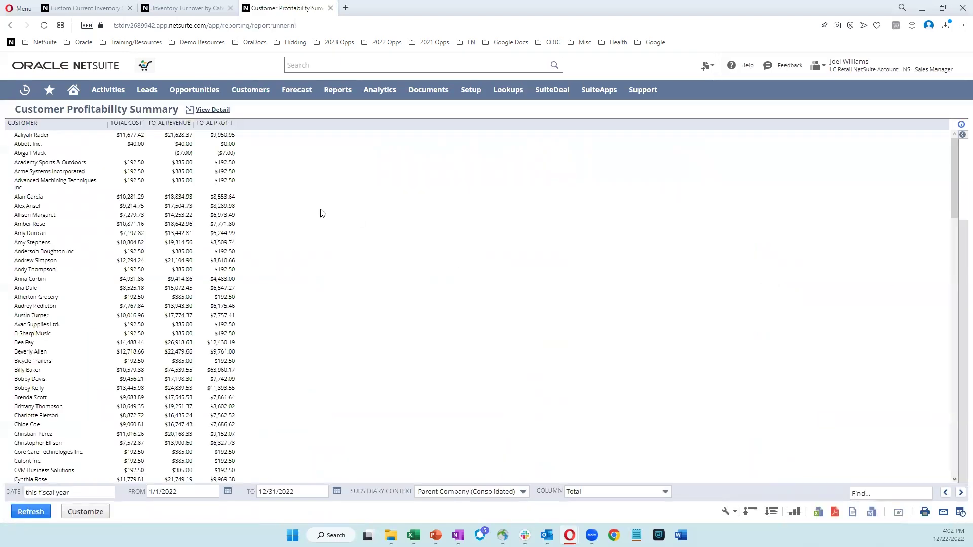
left_click_drag(139, 112, 176, 77)
left_click_drag(184, 118, 228, 82)
left_click_drag(81, 483, 138, 453)
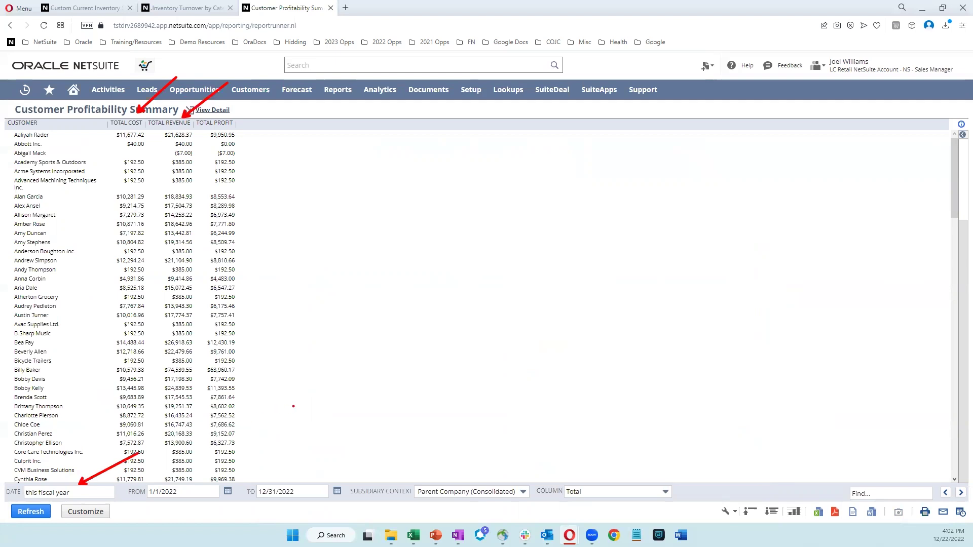
key("Escape")
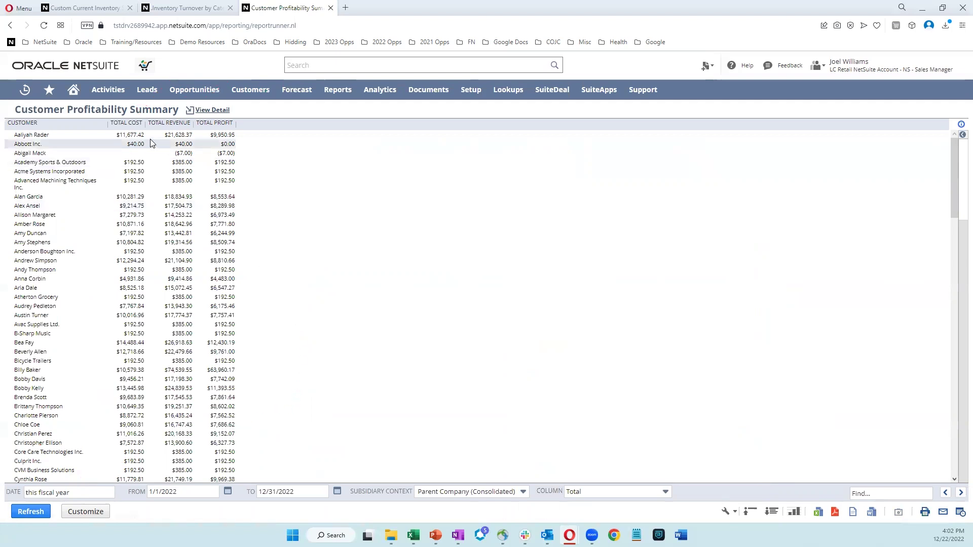
left_click(202, 109)
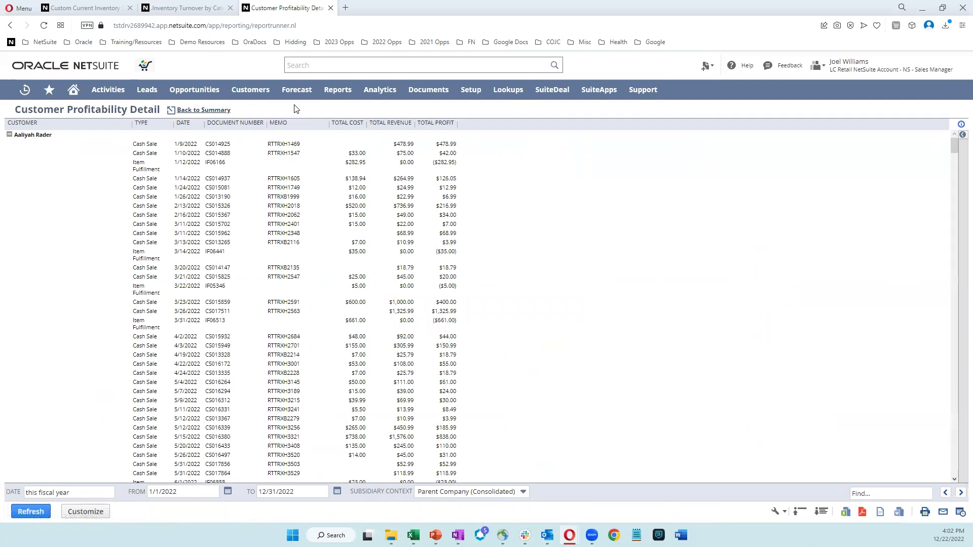
- Go back to the Customer Profitability Summary and open the first listed customer's record
left_click(217, 113)
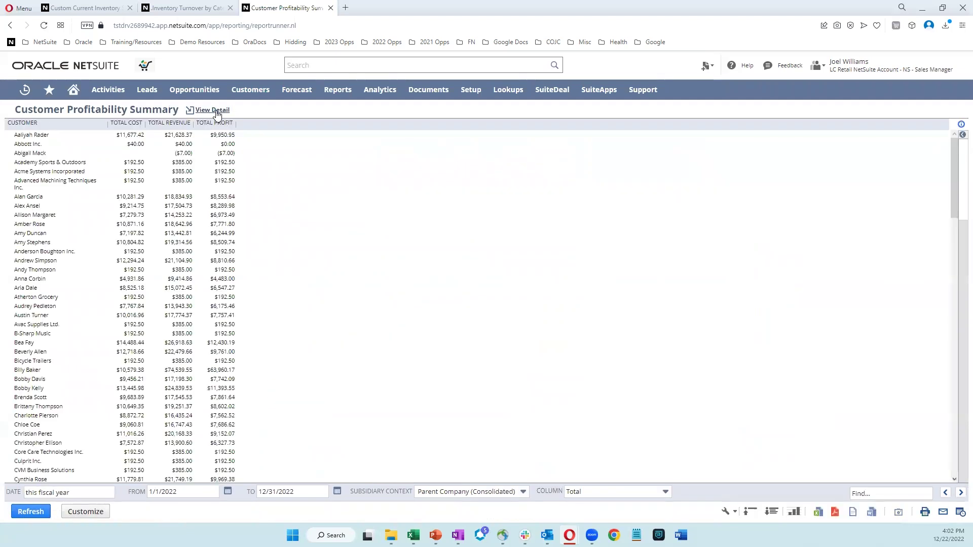
left_click(40, 136)
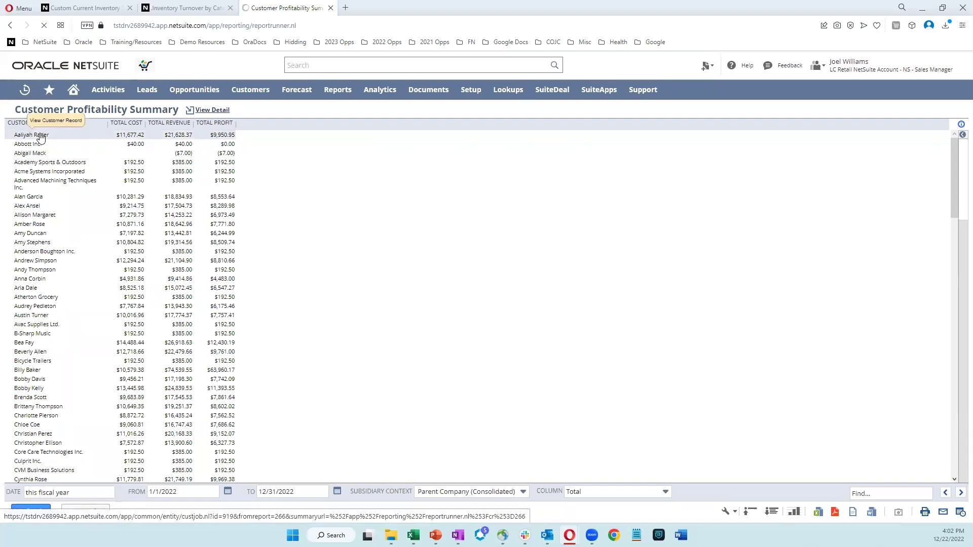